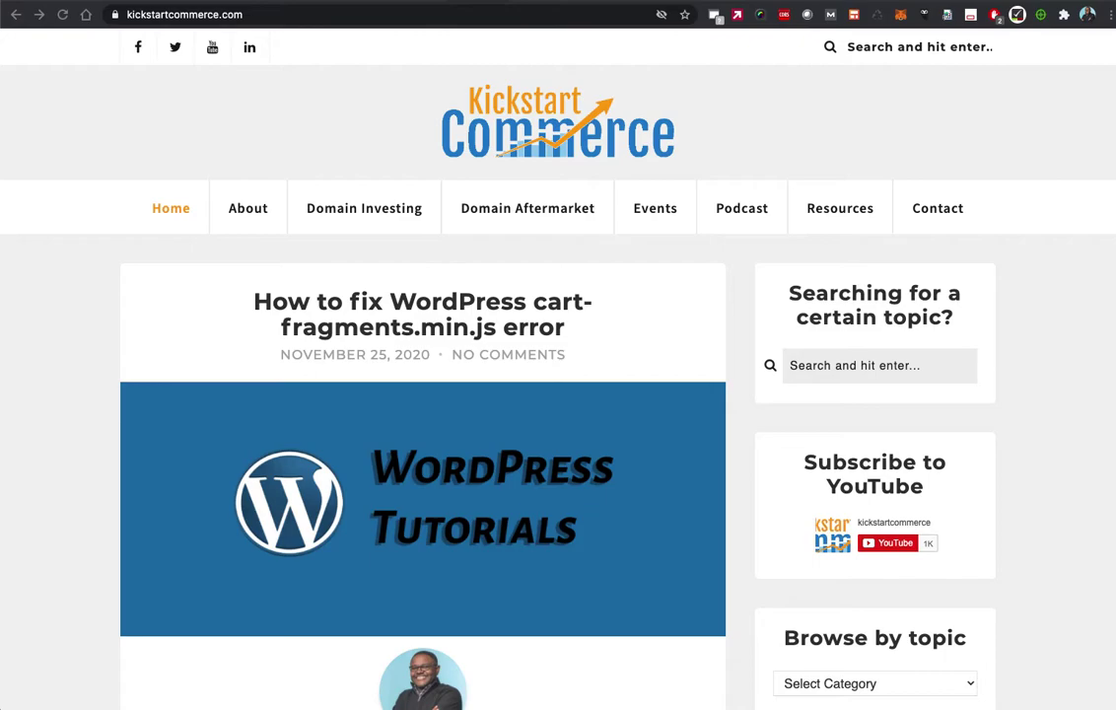
Open the 'Programmatically Set Featured Image' post from the Kickstart Commerce sidebar
scroll(937, 349, "down", 10)
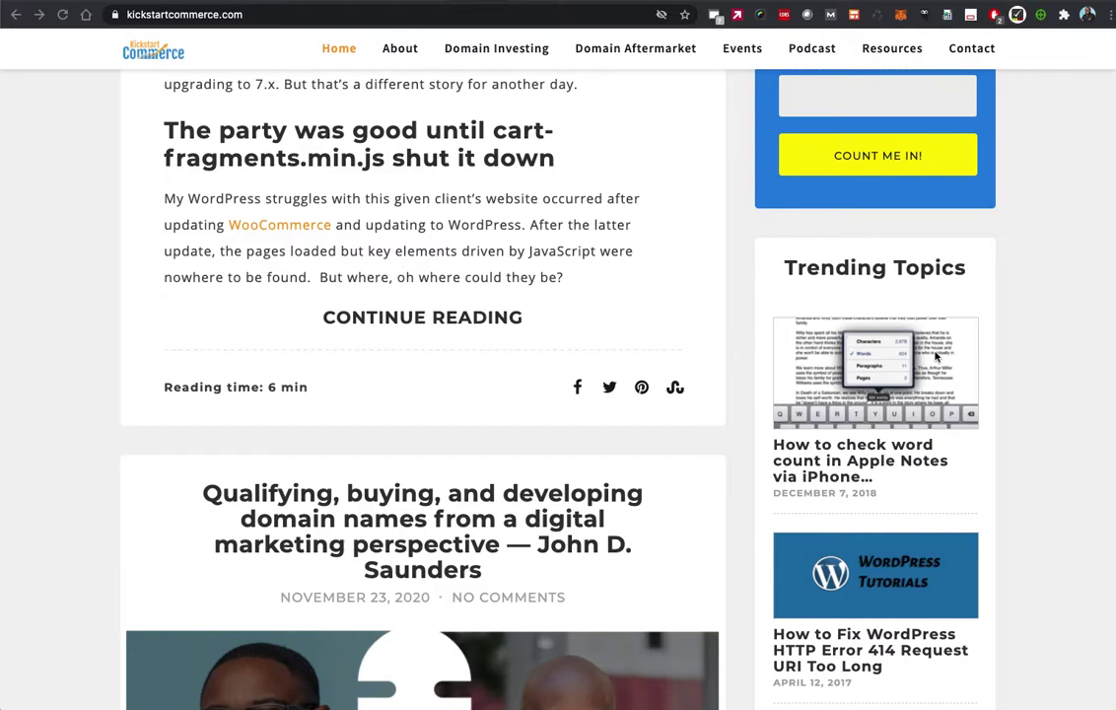
scroll(937, 357, "down", 5)
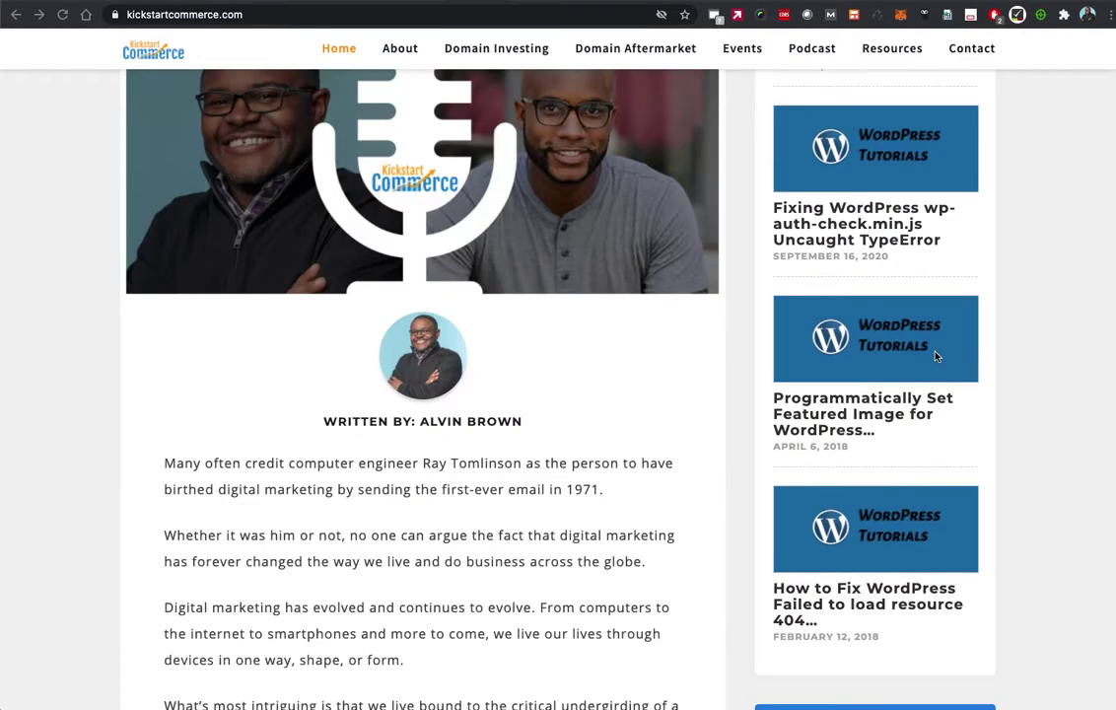
left_click(873, 416)
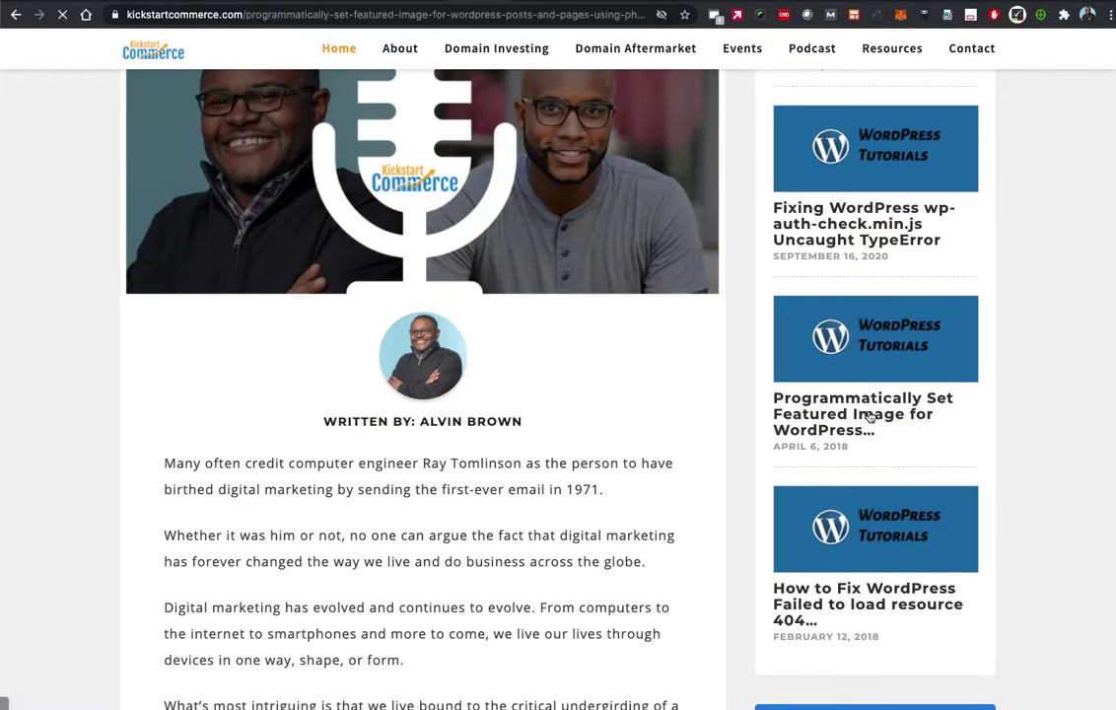
scroll(636, 444, "down", 5)
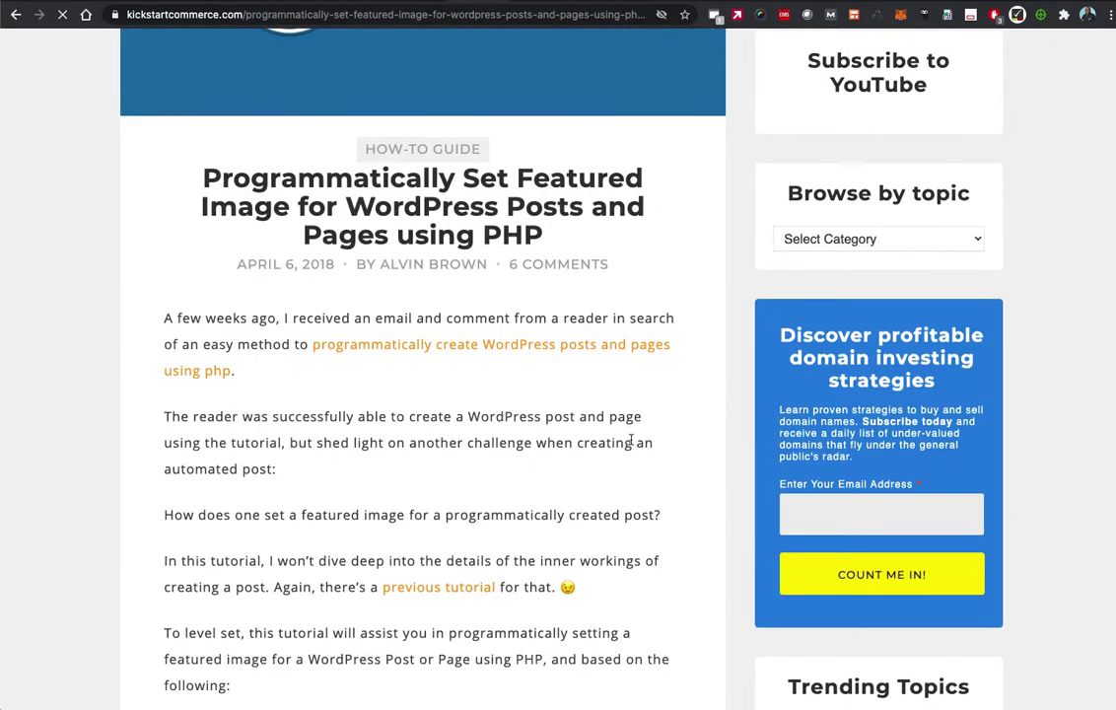
Follow the link to 'Programmatically create WordPress Posts and Pages using PHP' and read through its wp_insert_post code
left_click(429, 352)
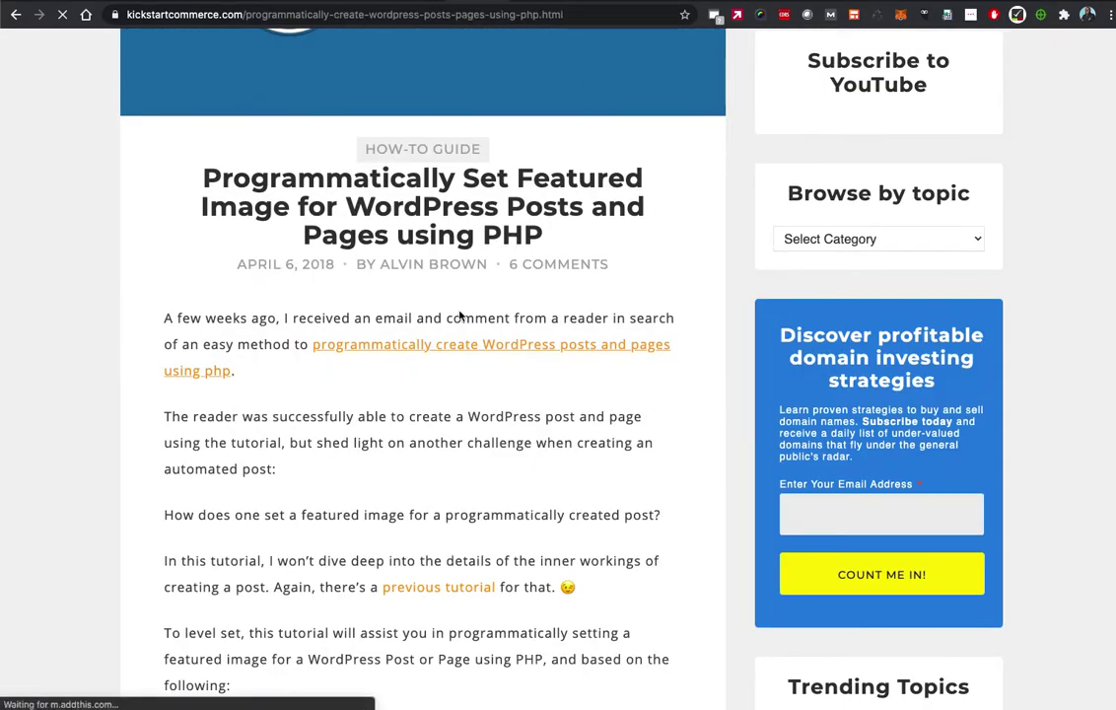
scroll(401, 385, "down", 3)
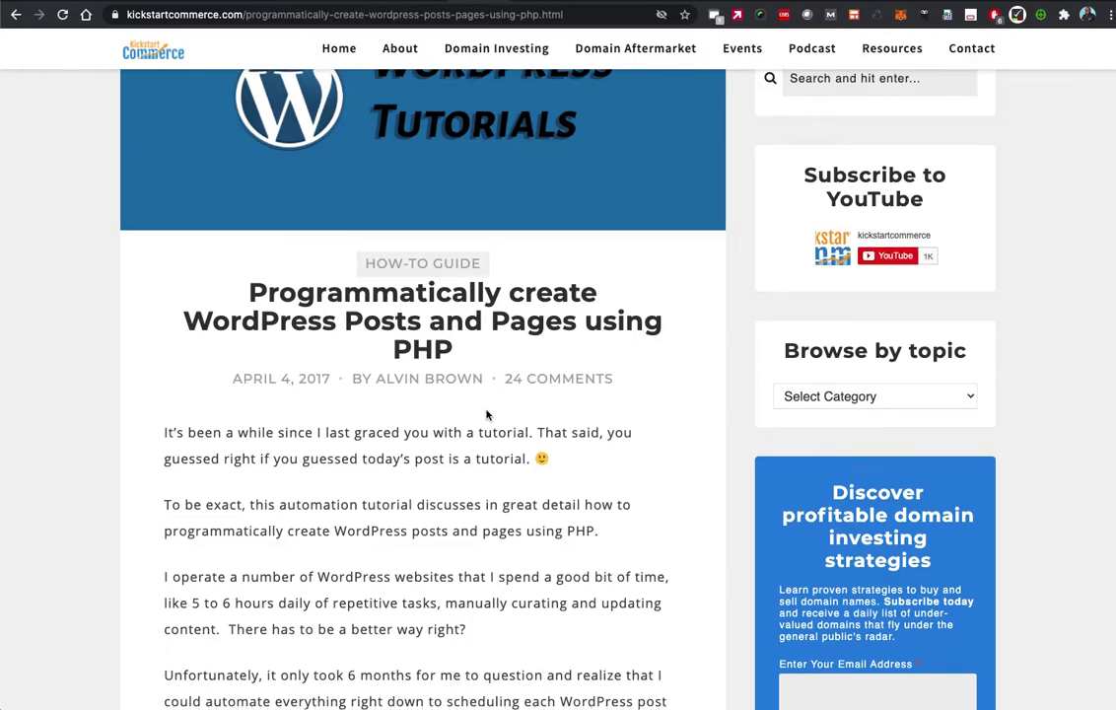
scroll(476, 419, "down", 5)
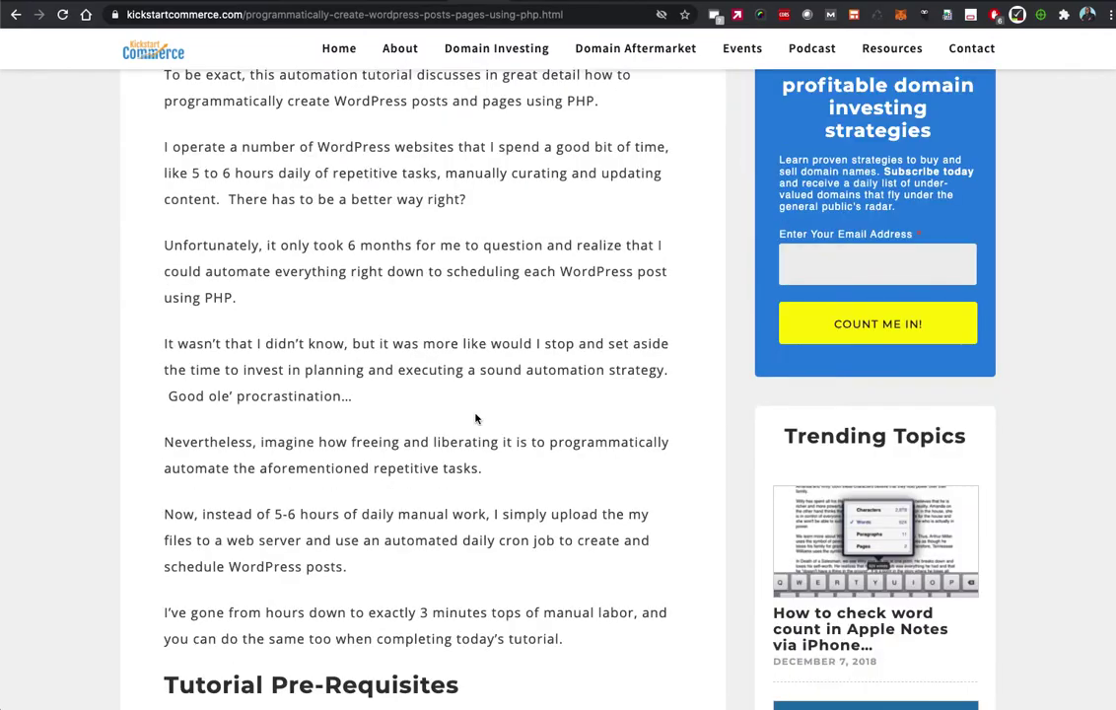
scroll(476, 420, "down", 10)
scroll(477, 420, "down", 5)
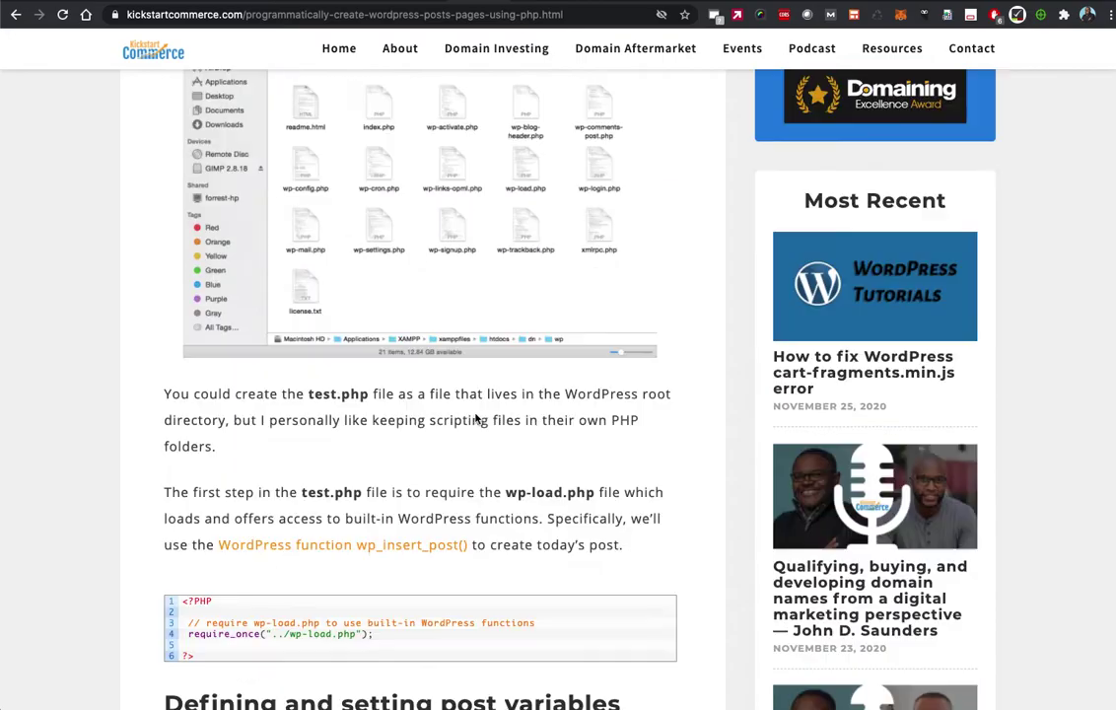
scroll(476, 419, "down", 10)
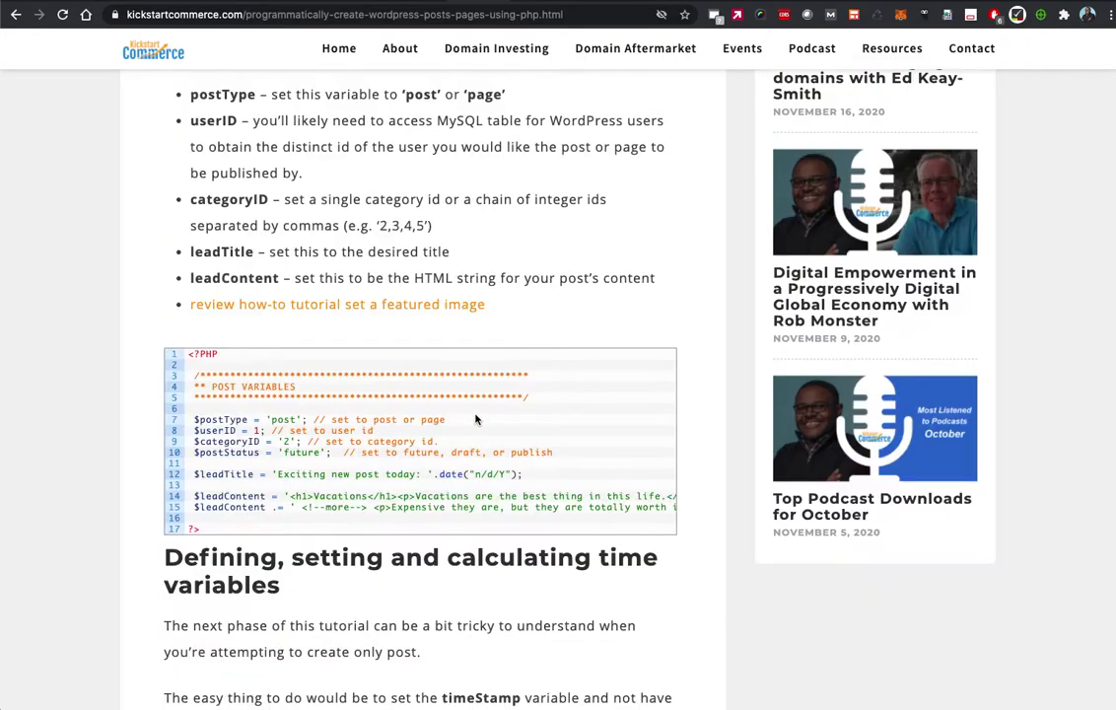
scroll(477, 419, "down", 3)
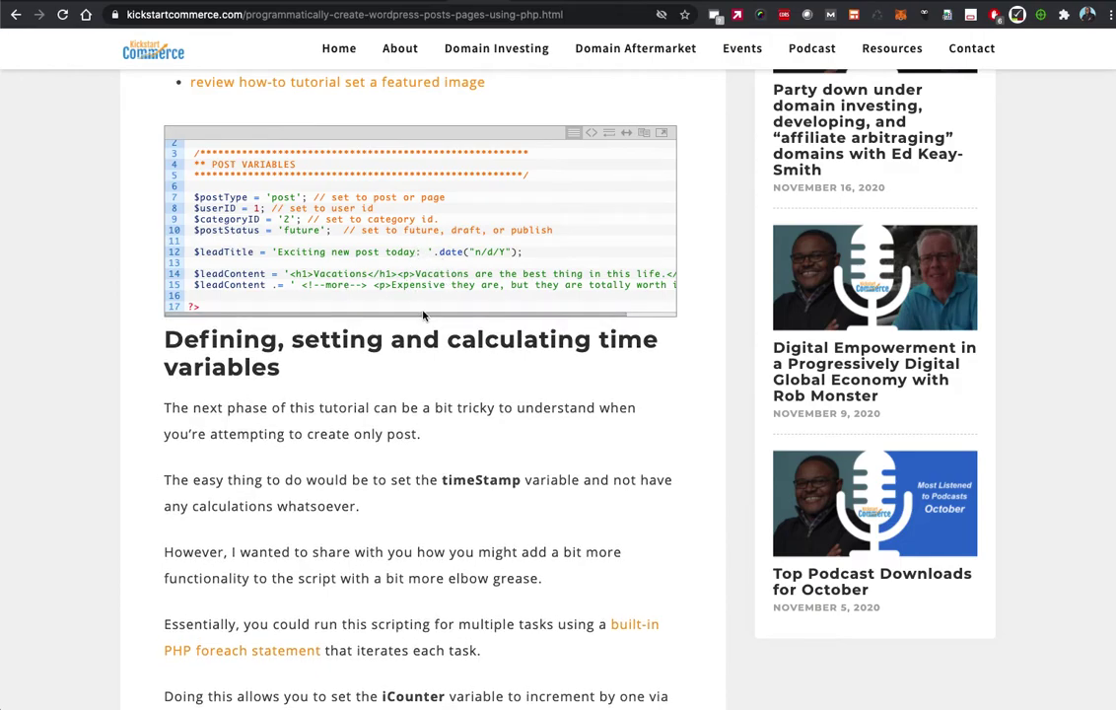
scroll(358, 339, "down", 3)
scroll(408, 387, "down", 4)
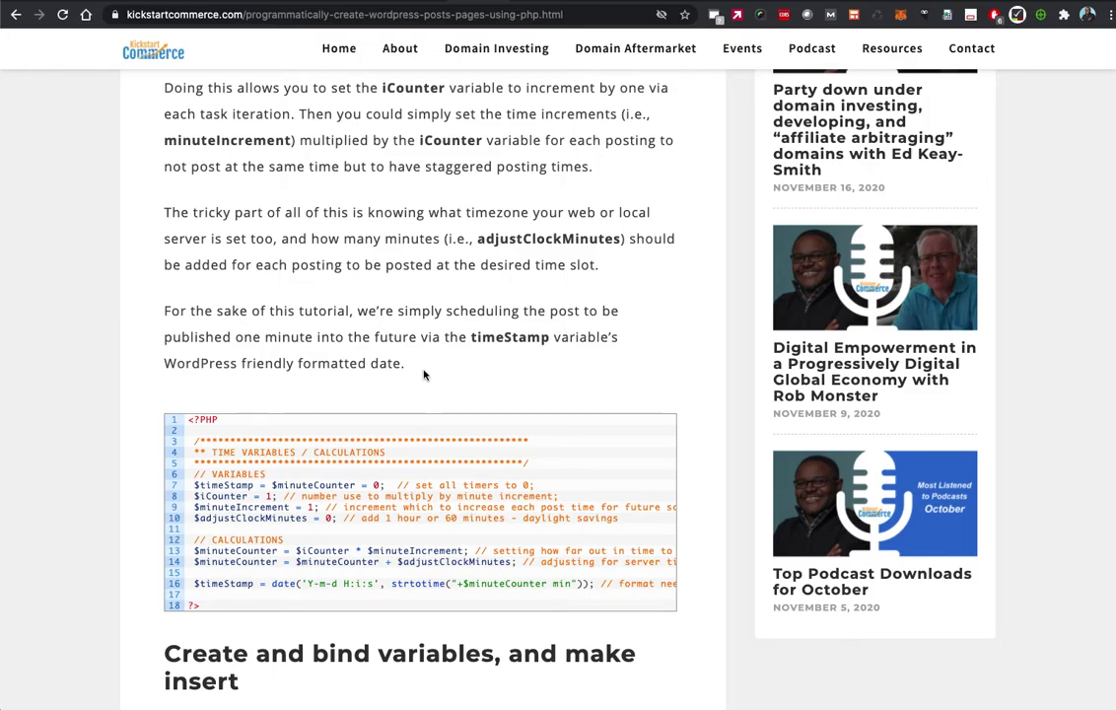
scroll(424, 373, "down", 6)
scroll(424, 371, "down", 12)
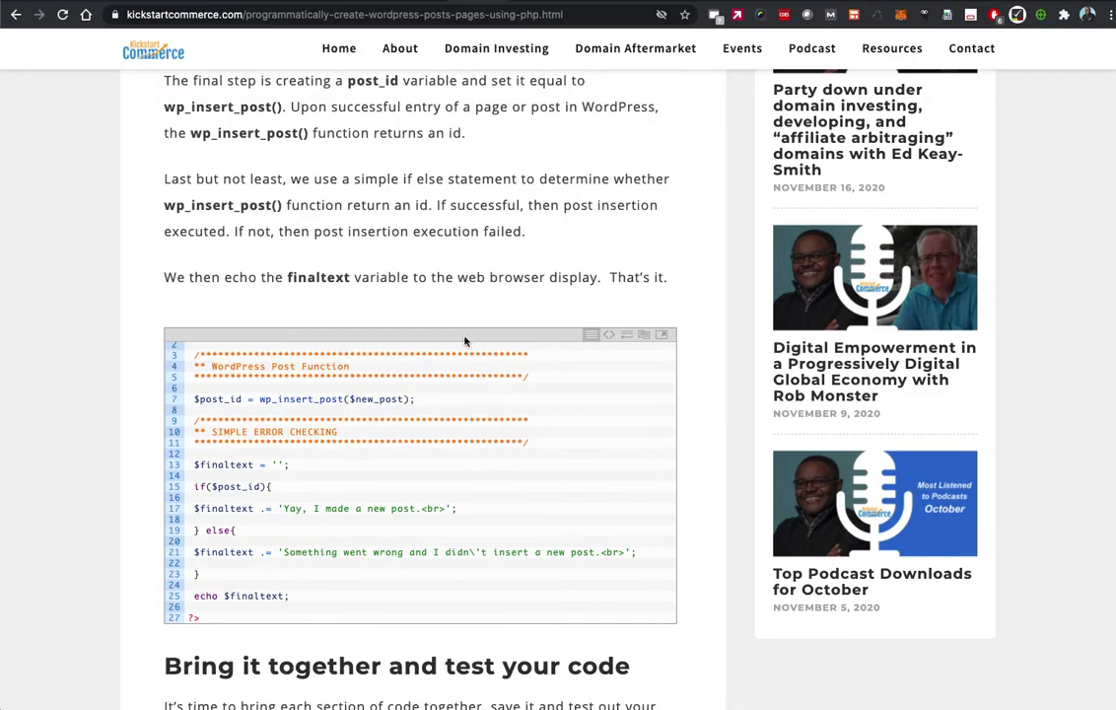
scroll(406, 426, "down", 5)
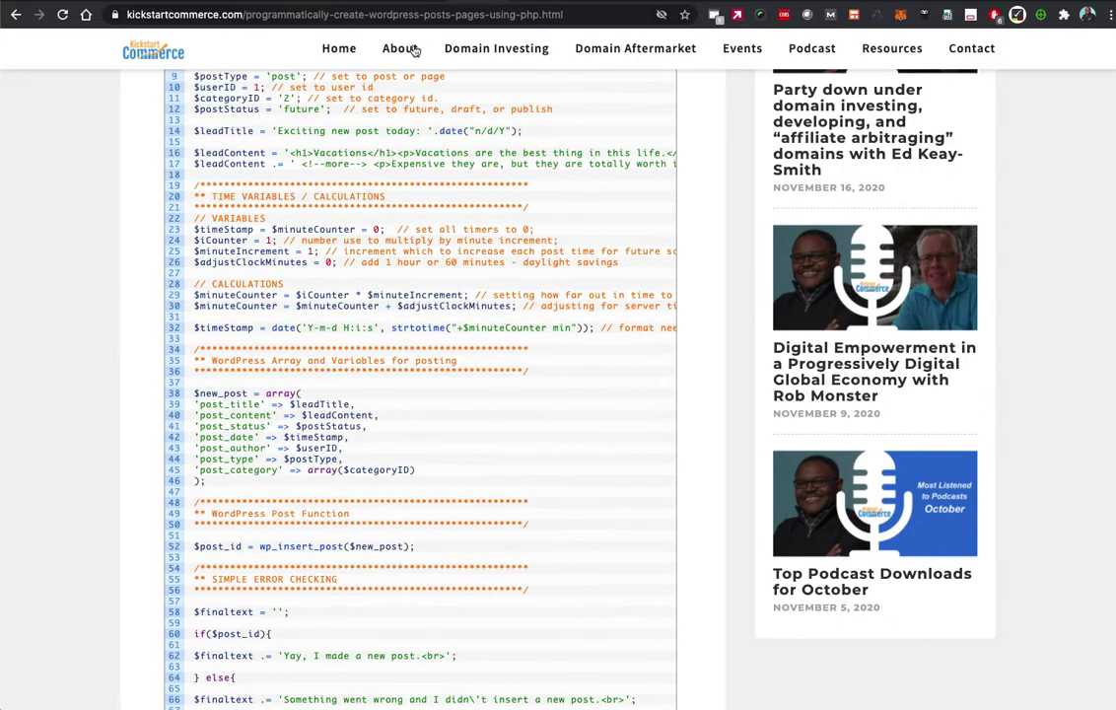
scroll(271, 346, "up", 2)
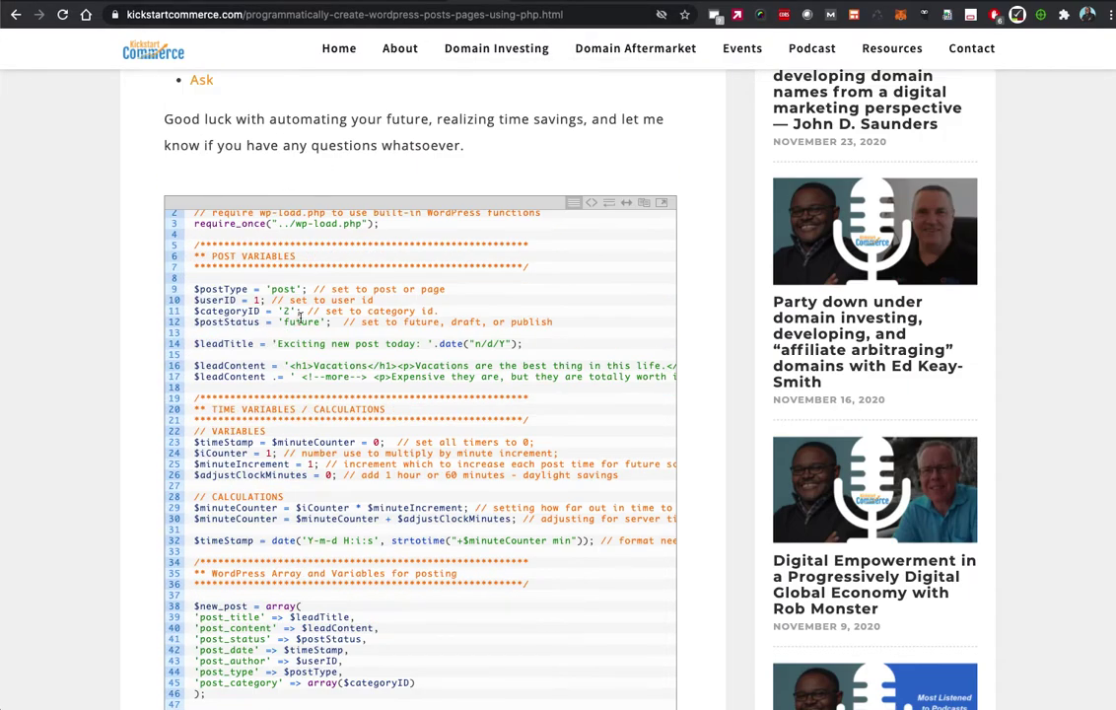
scroll(300, 391, "down", 3)
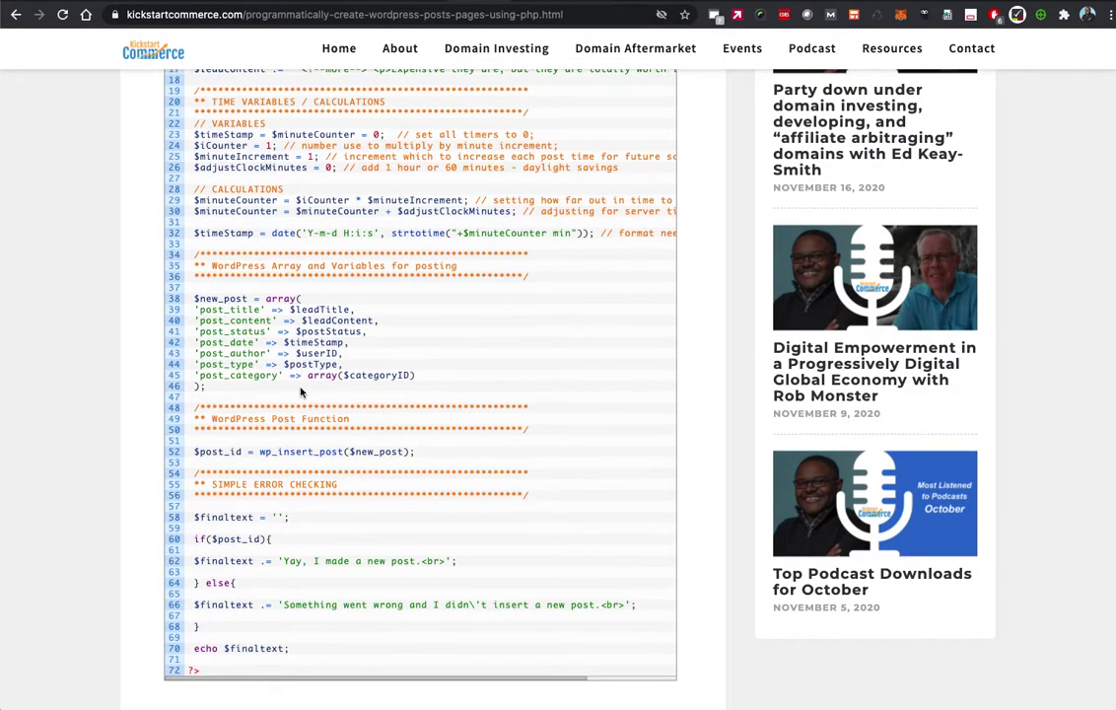
scroll(314, 402, "down", 1)
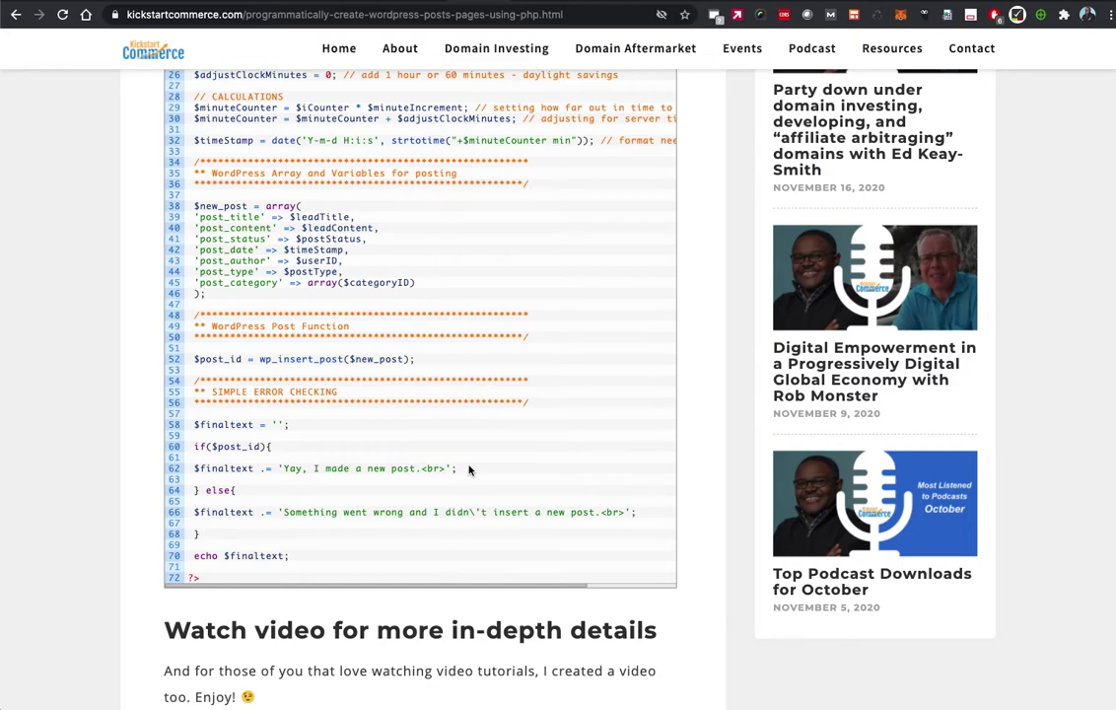
scroll(469, 470, "up", 1)
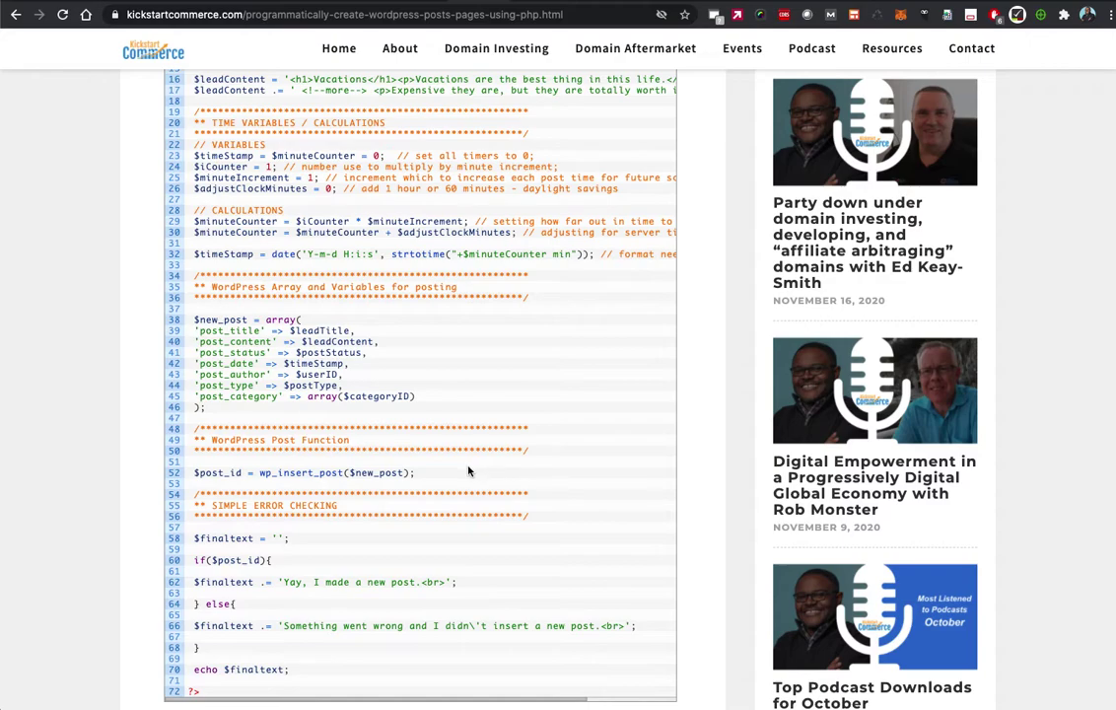
scroll(470, 469, "up", 10)
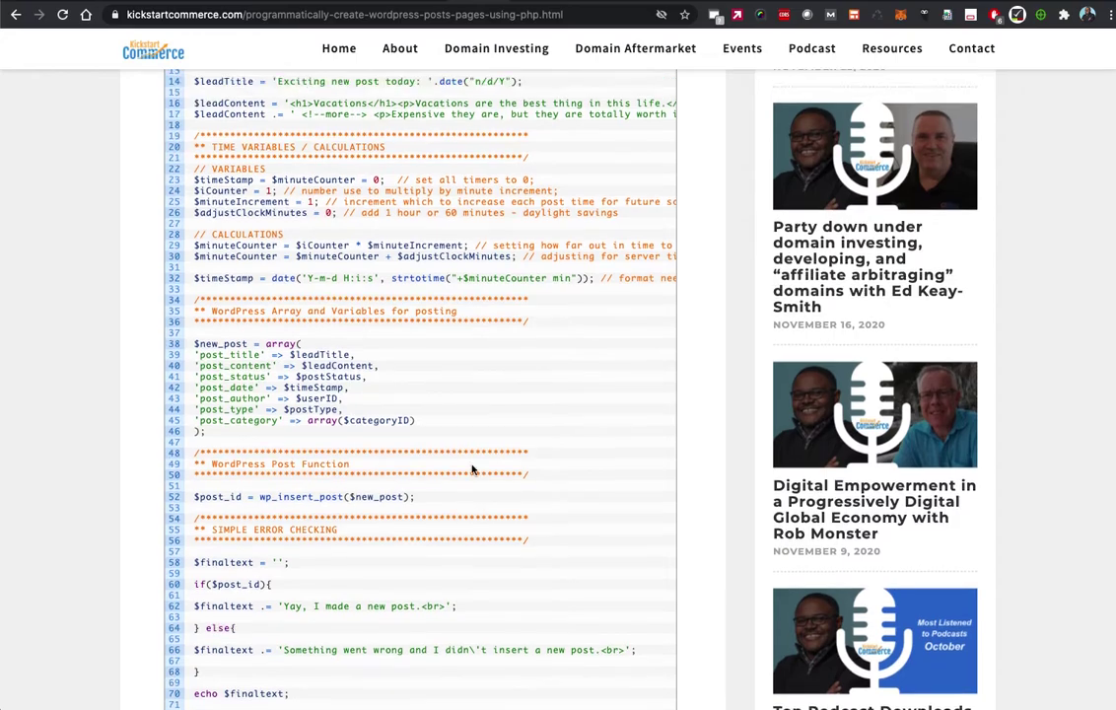
scroll(472, 469, "up", 15)
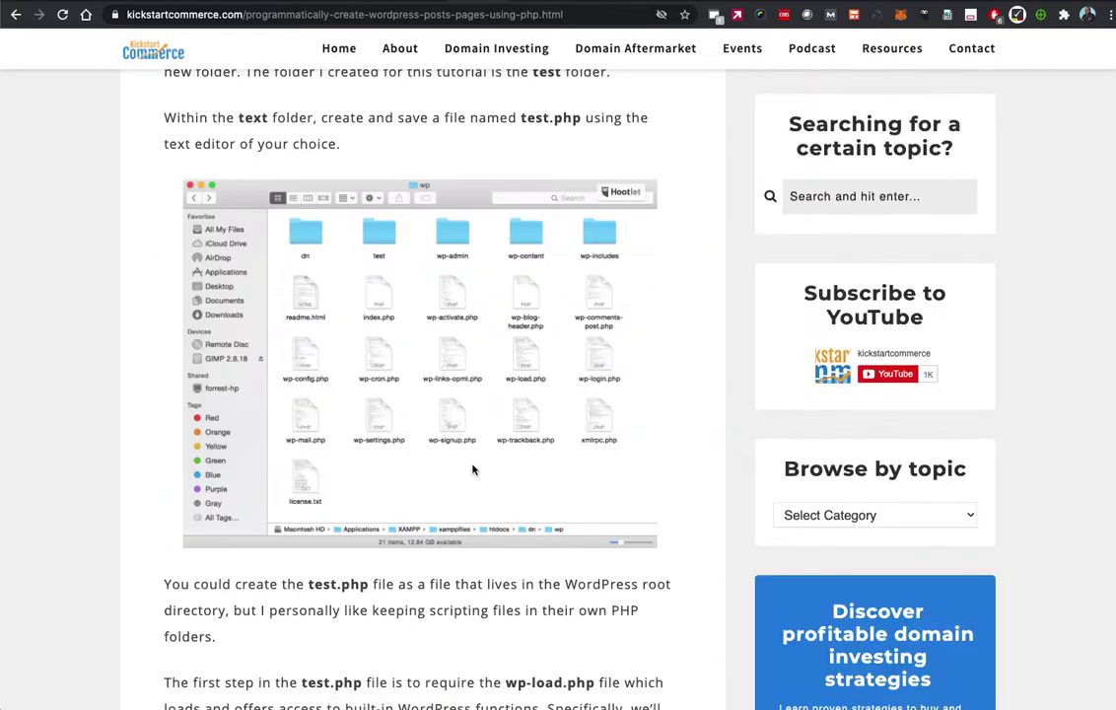
scroll(472, 469, "up", 10)
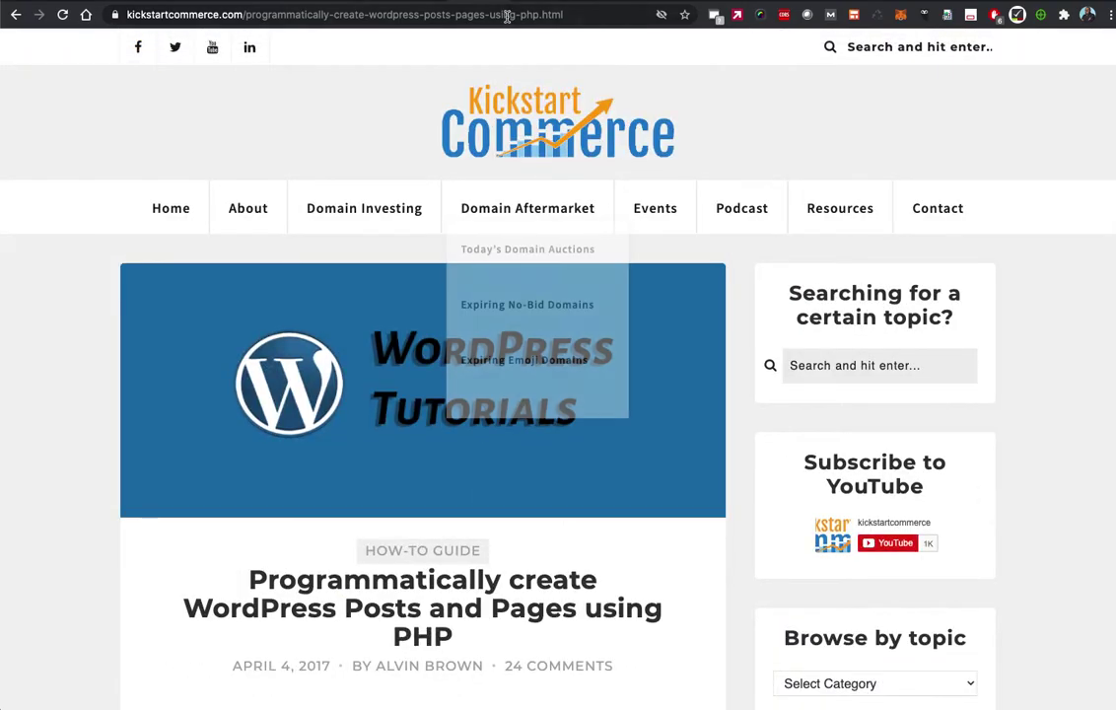
Switch to the local WordPress admin and go to Plugins > Add New
key("ctrl+Tab")
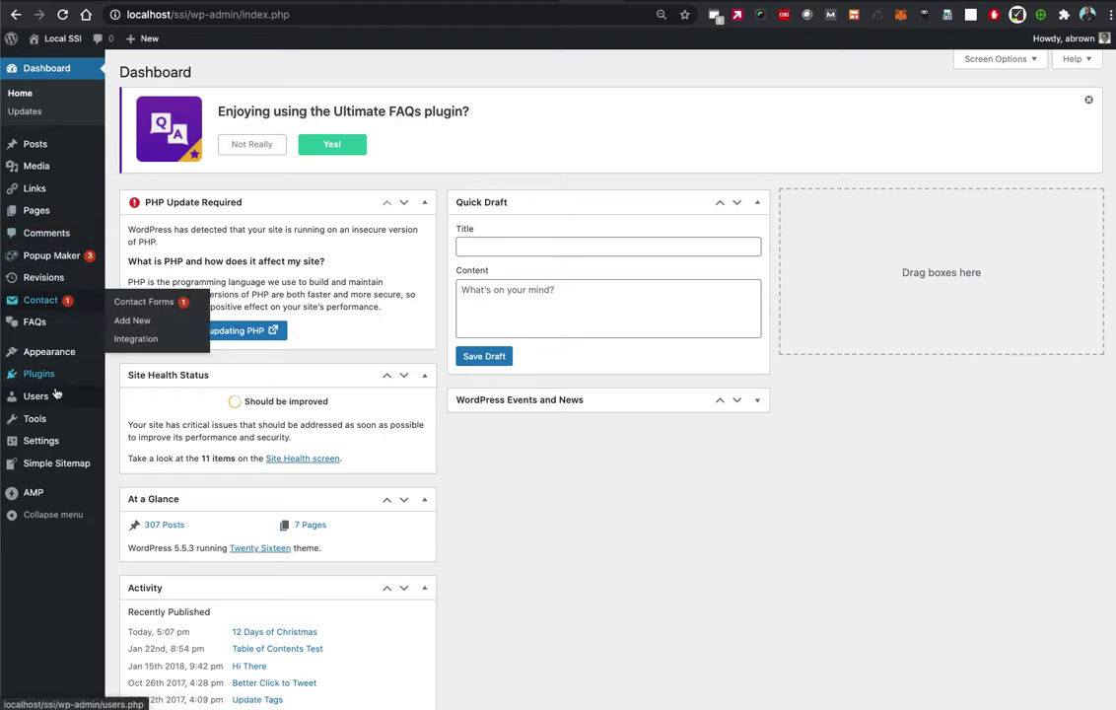
mouse_move(62, 381)
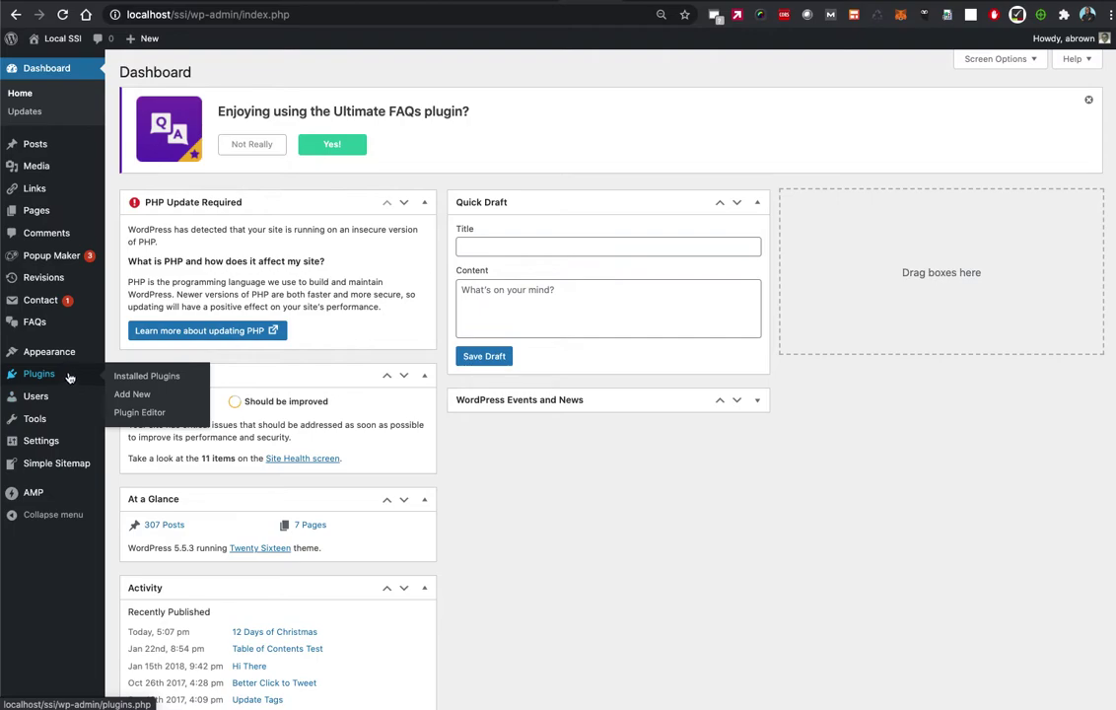
left_click(137, 401)
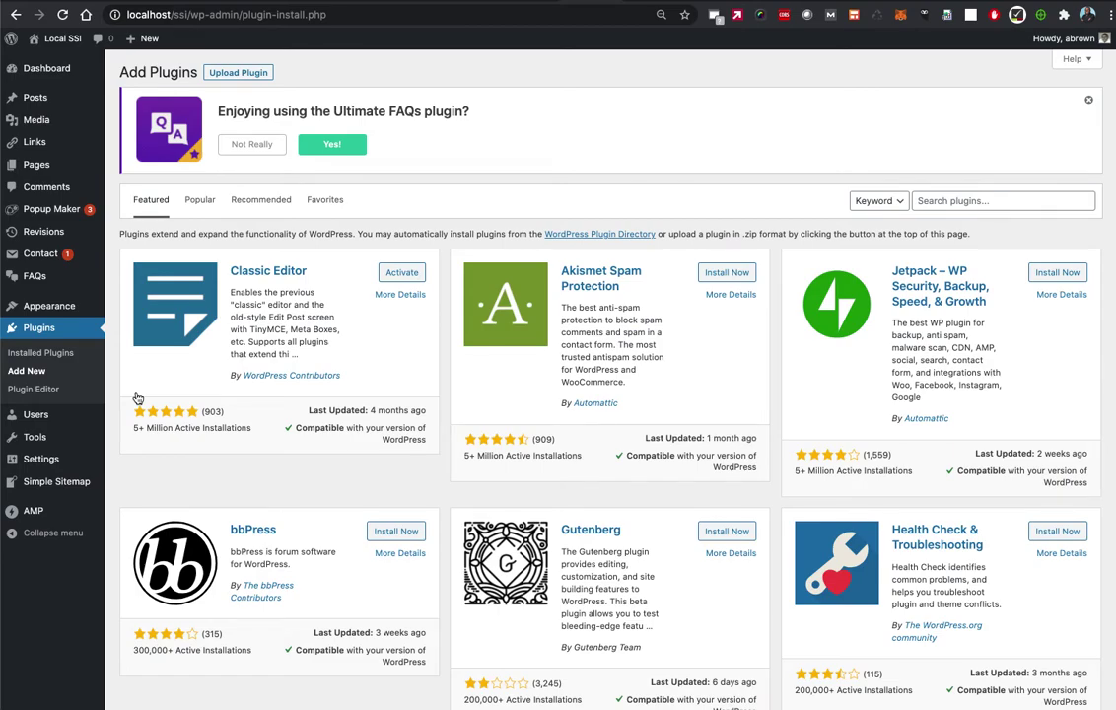
Search the plugin directory for 'wp crontrol'
left_click(964, 201)
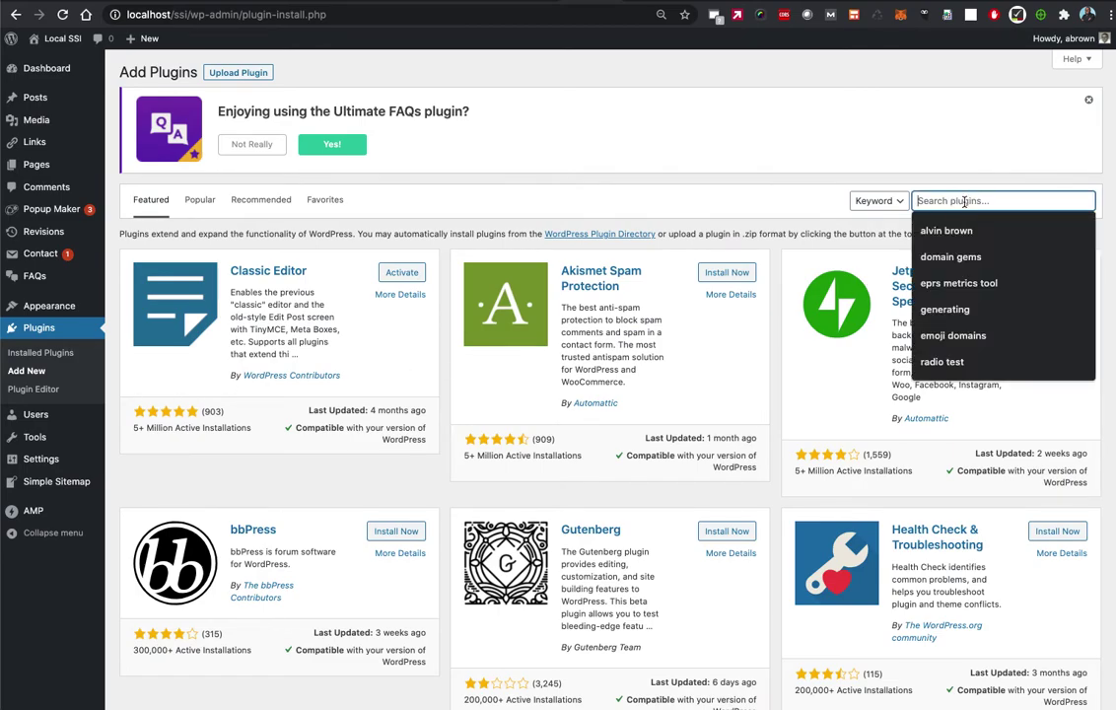
type("wp contro")
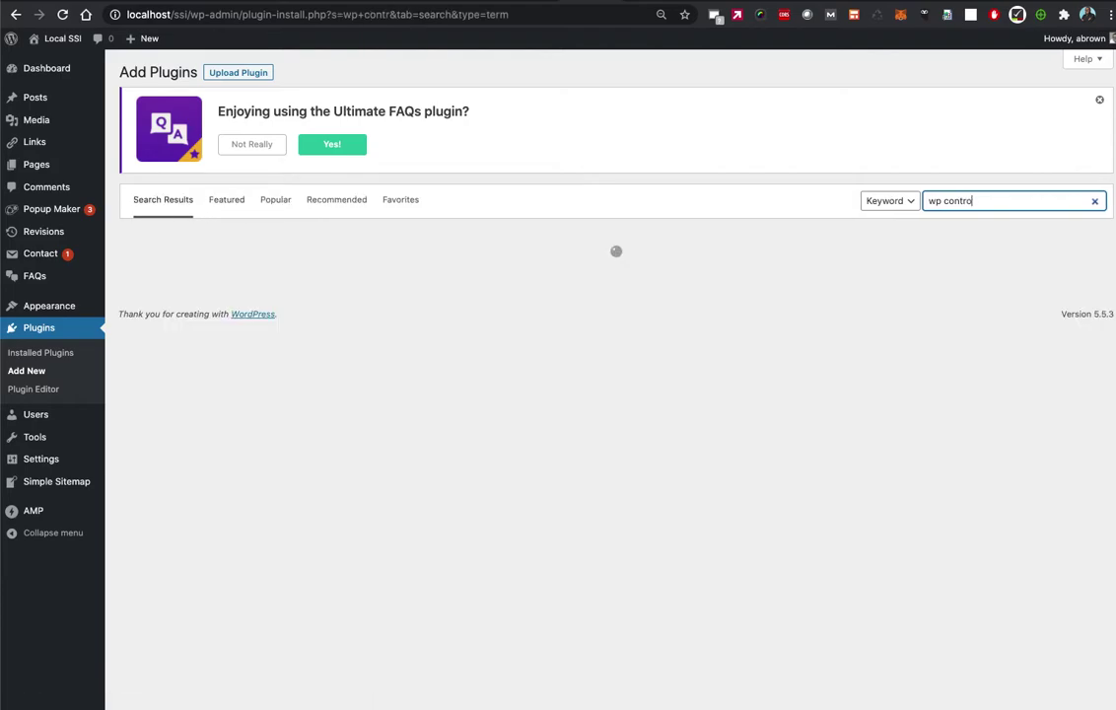
key("BackSpace")
key("BackSpace")
key("BackSpace")
key("BackSpace")
type("rontrol")
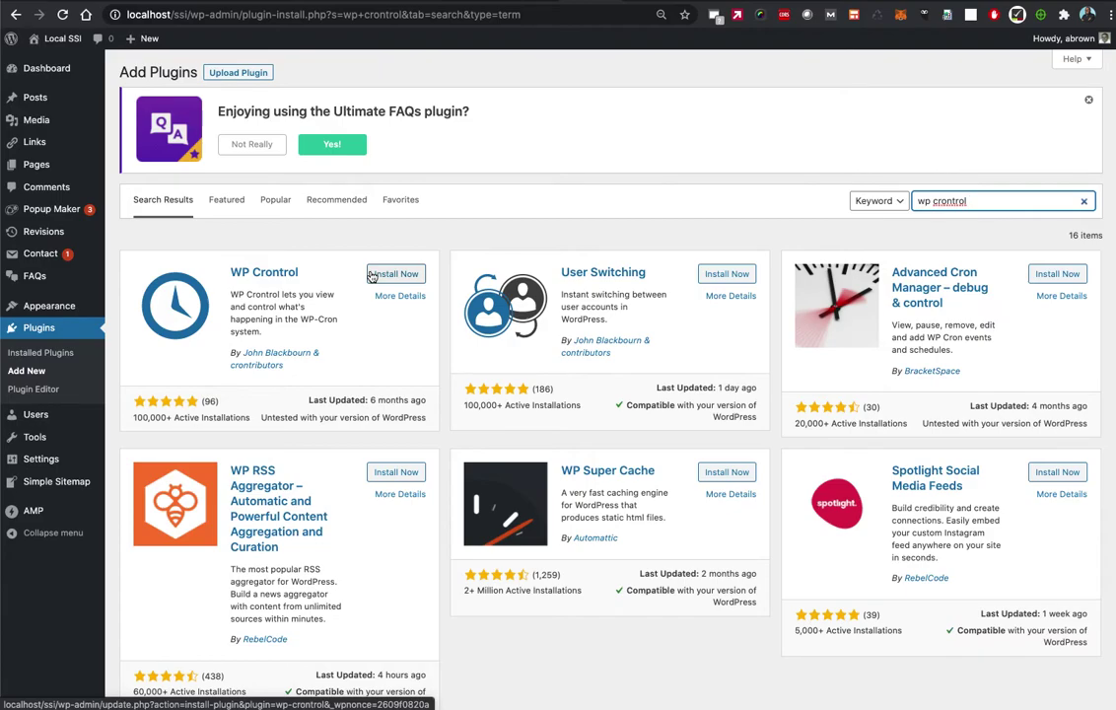
Try to install WP Crontrol, which fails with an unexpected-error notice
left_click(373, 276)
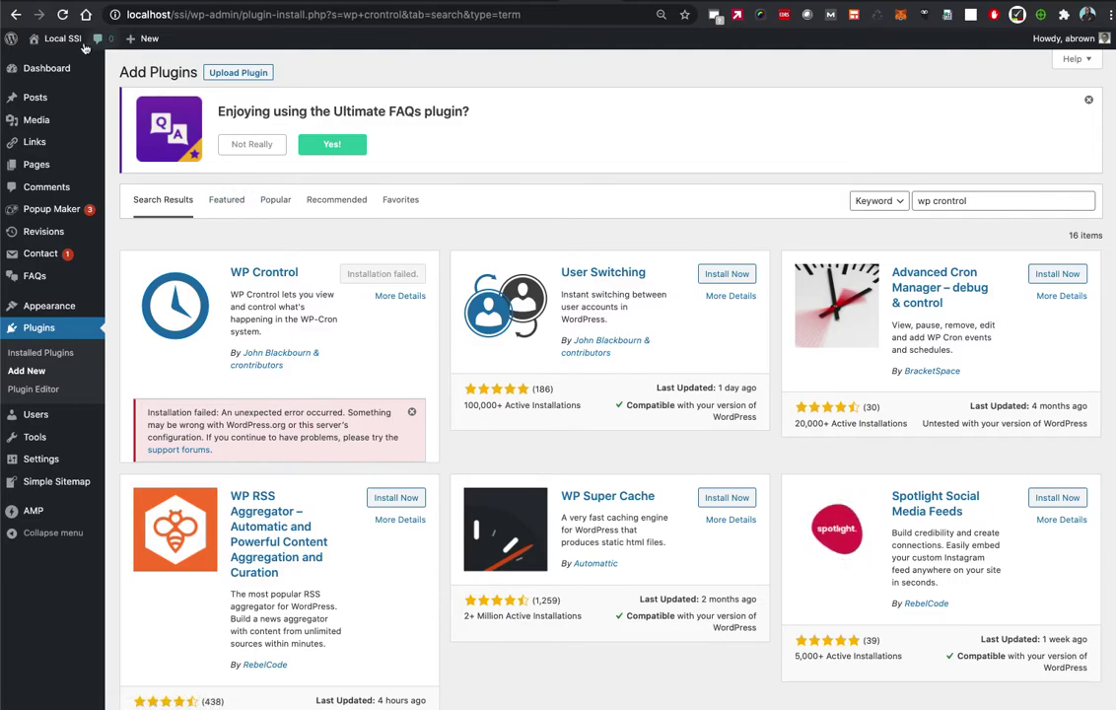
Reload the page, re-run the 'wp crontrol' search and install WP Crontrol successfully
left_click(65, 17)
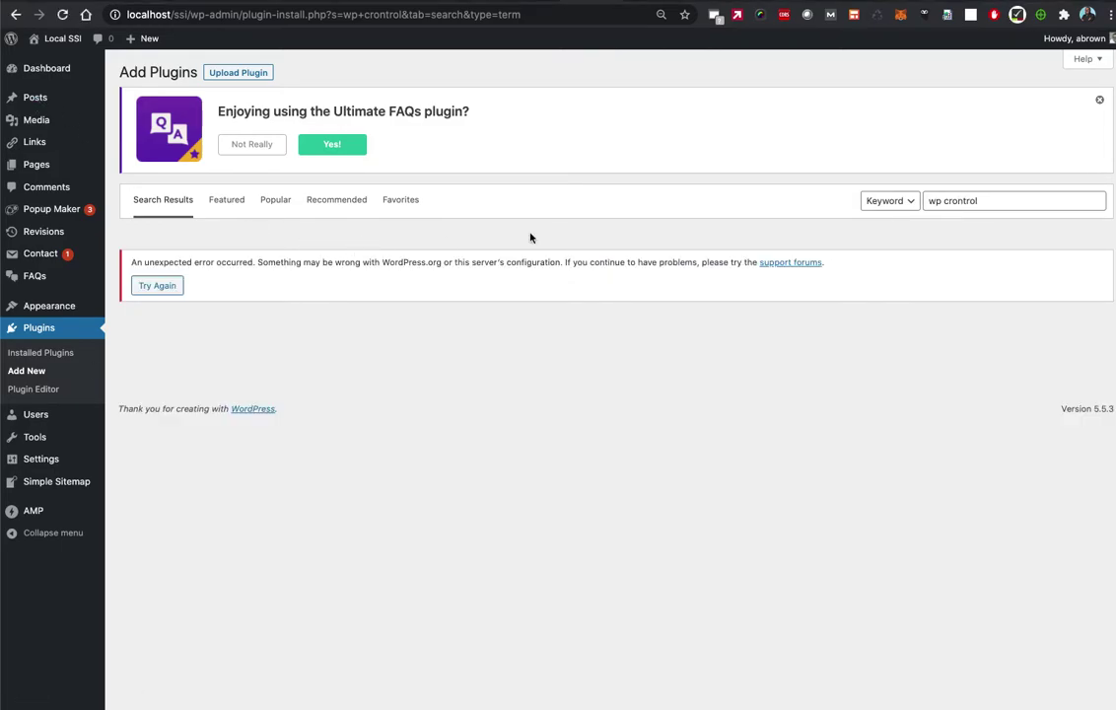
left_click(1014, 203)
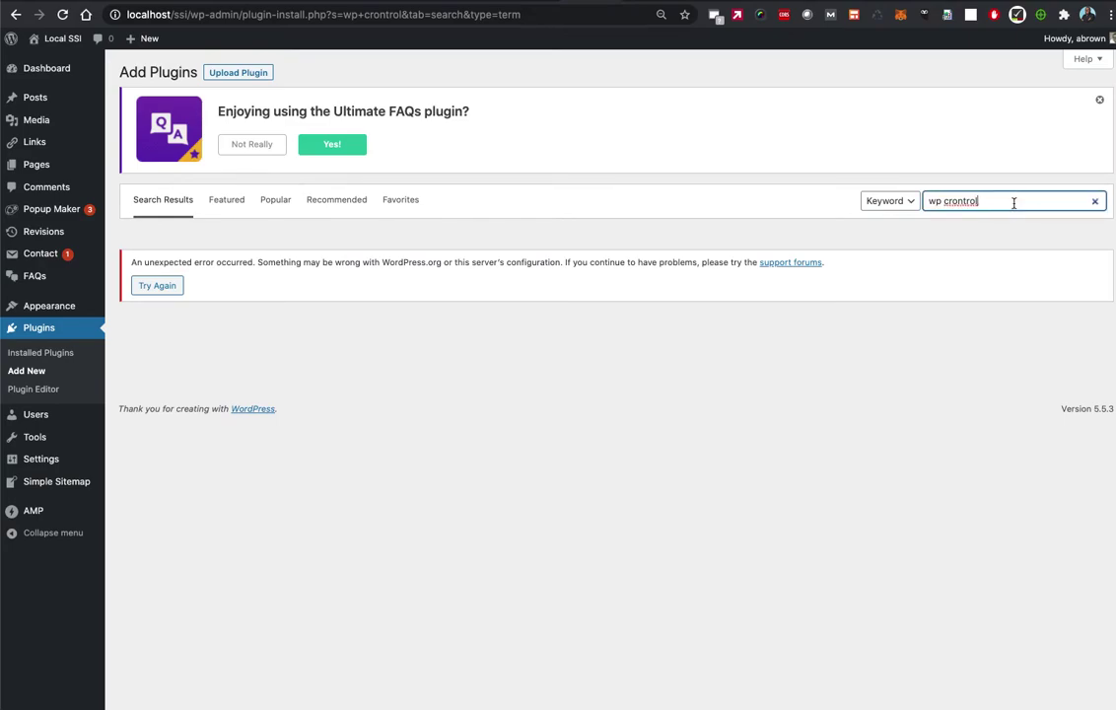
key("BackSpace")
type("l")
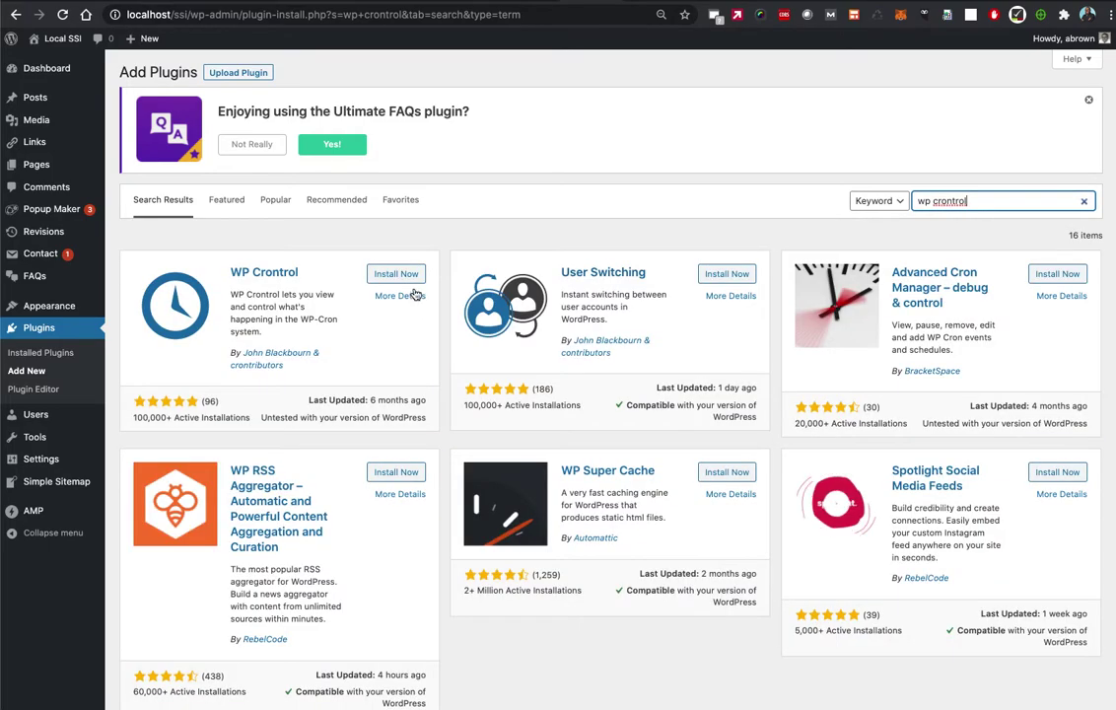
left_click(409, 278)
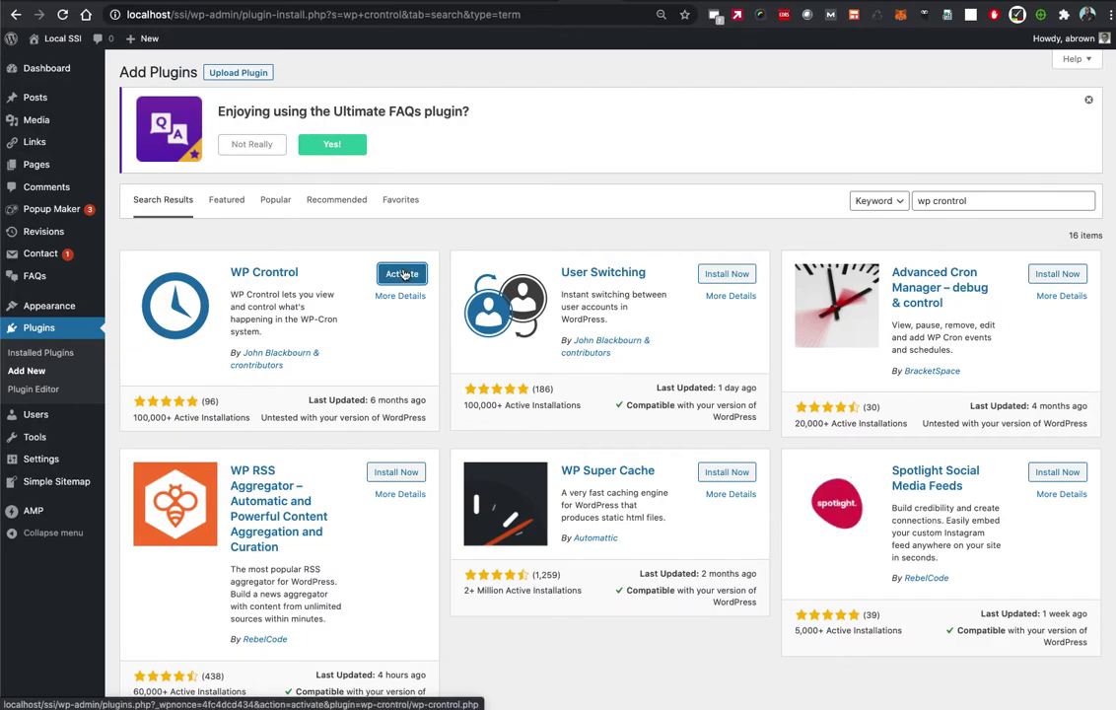
Activate WP Crontrol and go to Tools > Cron Events
left_click(404, 275)
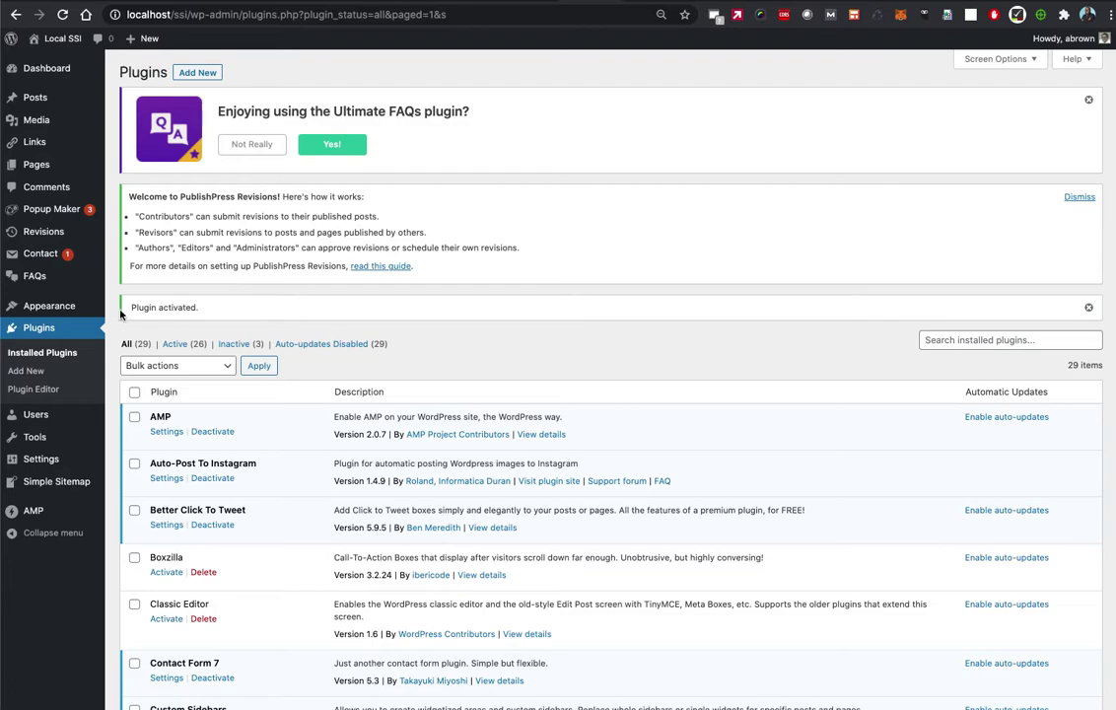
mouse_move(68, 436)
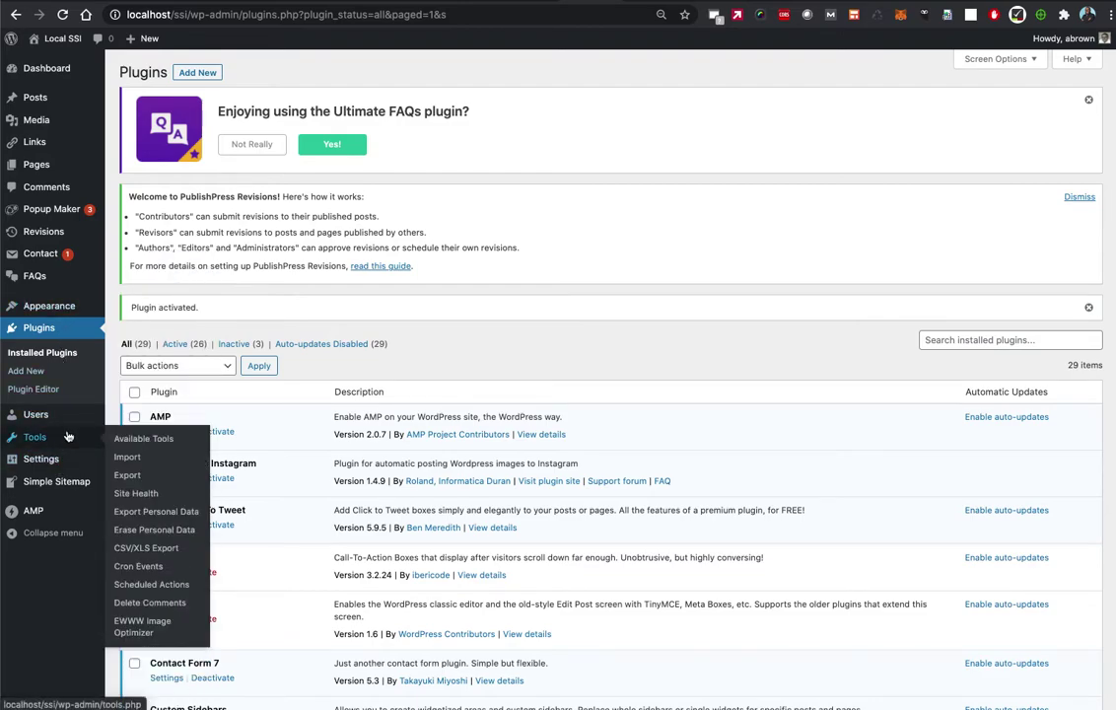
left_click(152, 569)
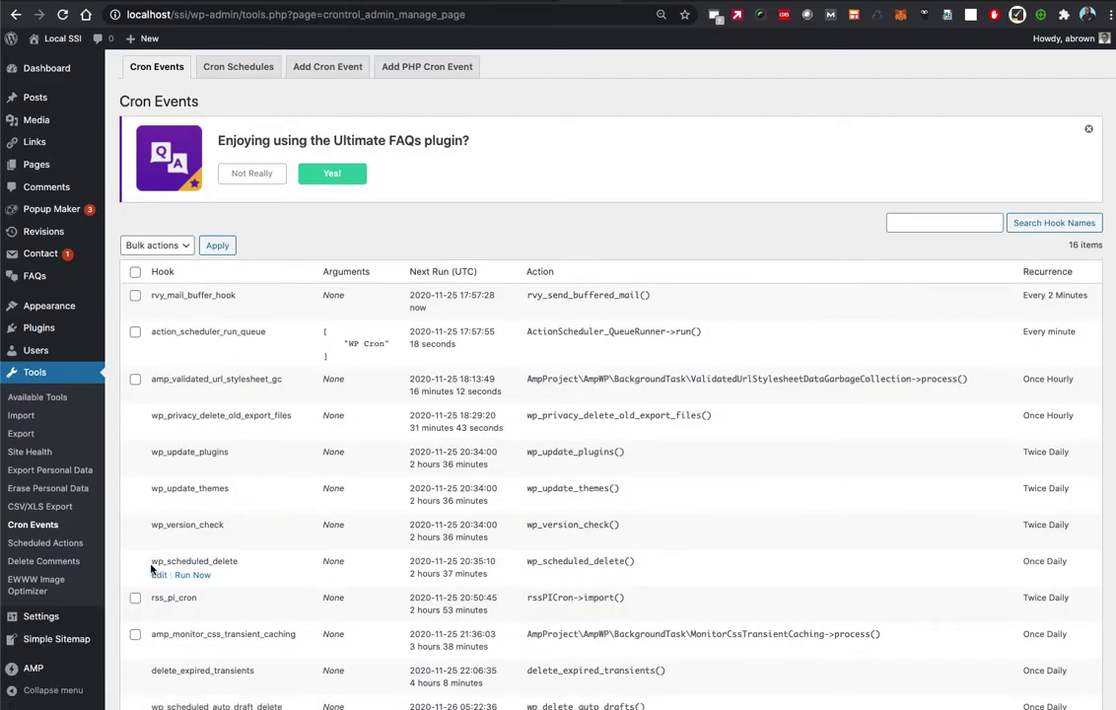
Dismiss the Ultimate FAQs banner and look over the scheduled cron event rows
left_click(1089, 129)
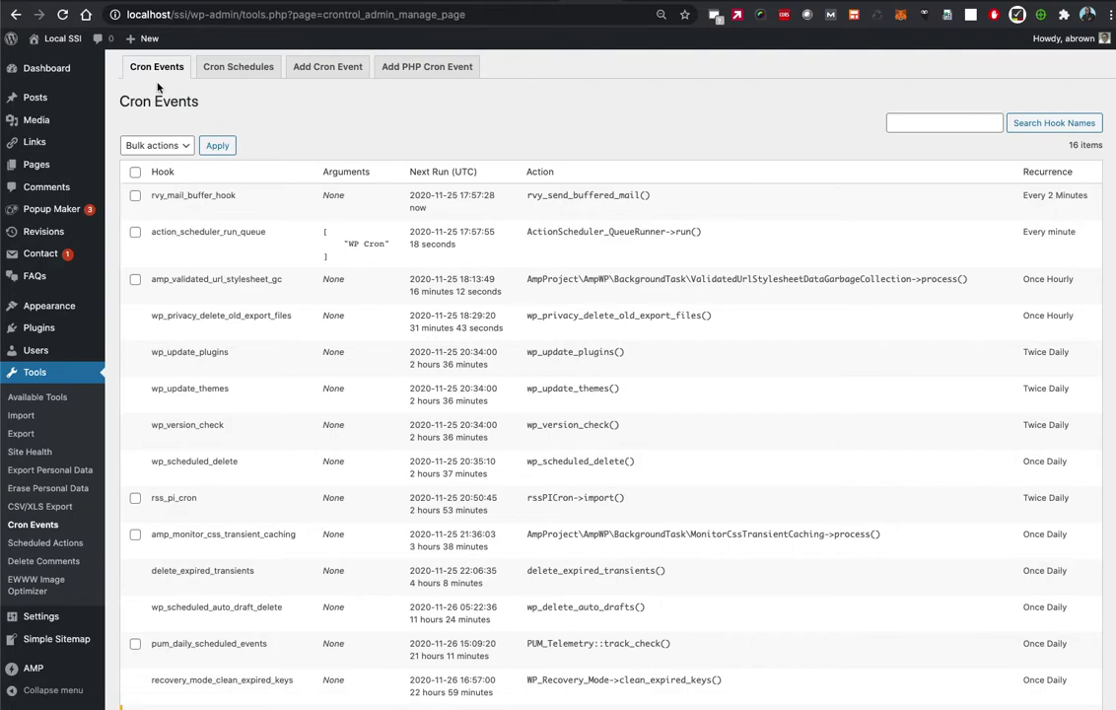
mouse_move(200, 210)
scroll(203, 211, "down", 1)
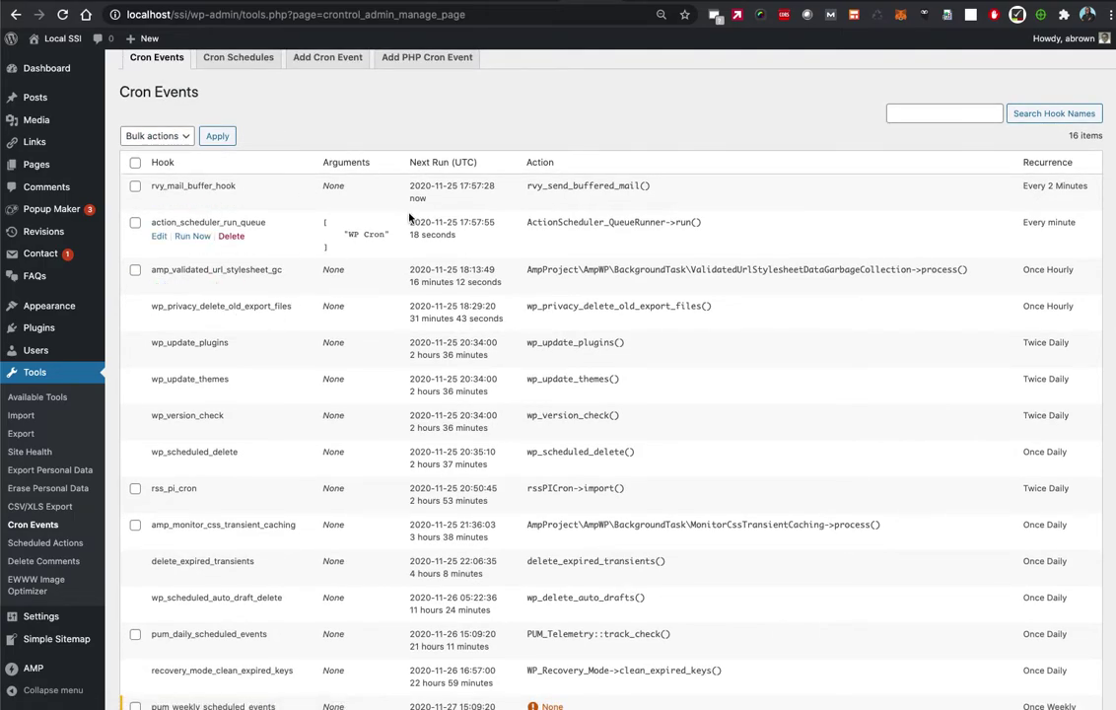
mouse_move(194, 365)
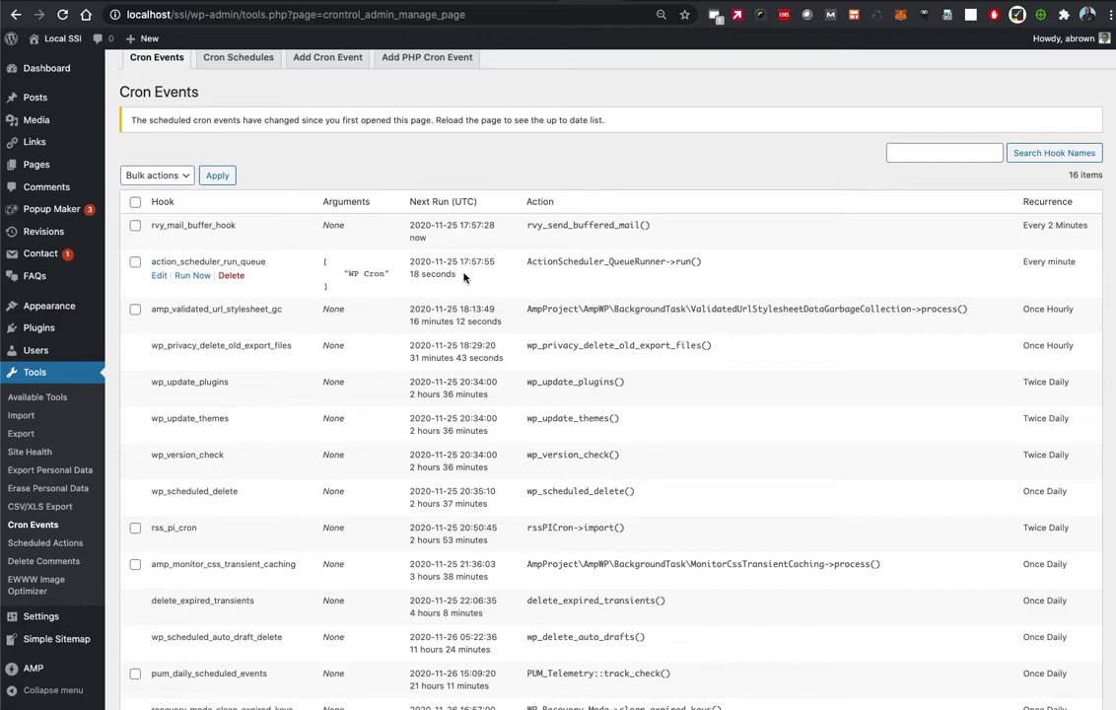
scroll(244, 137, "up", 1)
left_click(249, 67)
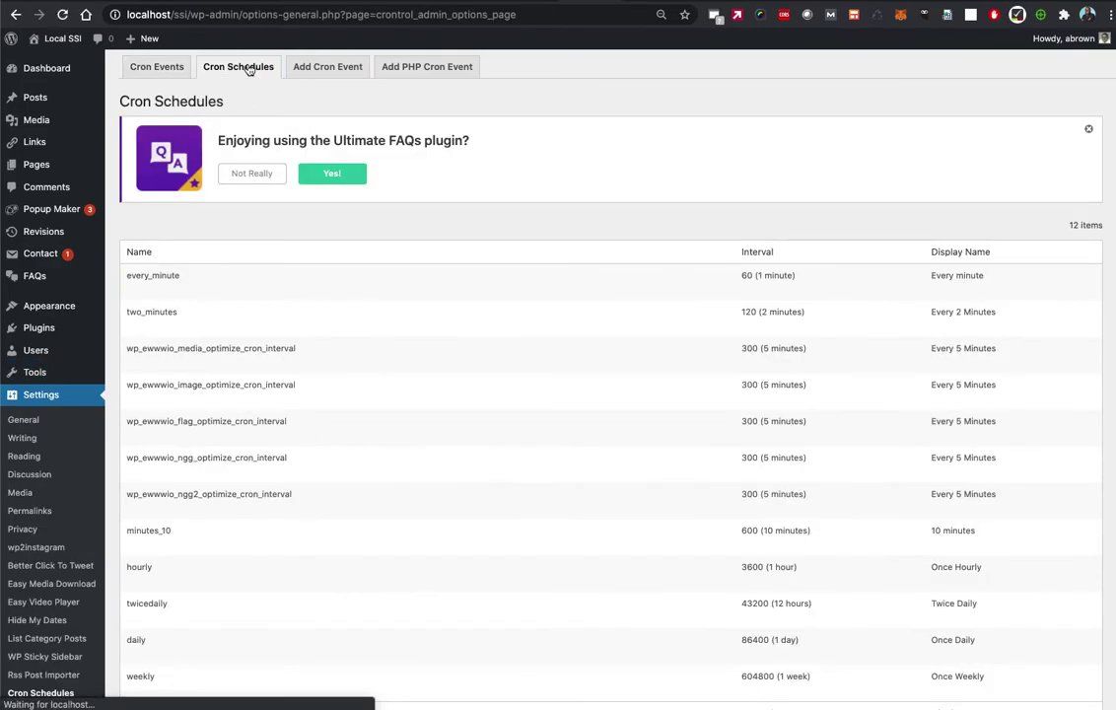
Dismiss the Ultimate FAQs banner on Cron Schedules and scroll down to the empty Add Cron Schedule form
left_click(1089, 128)
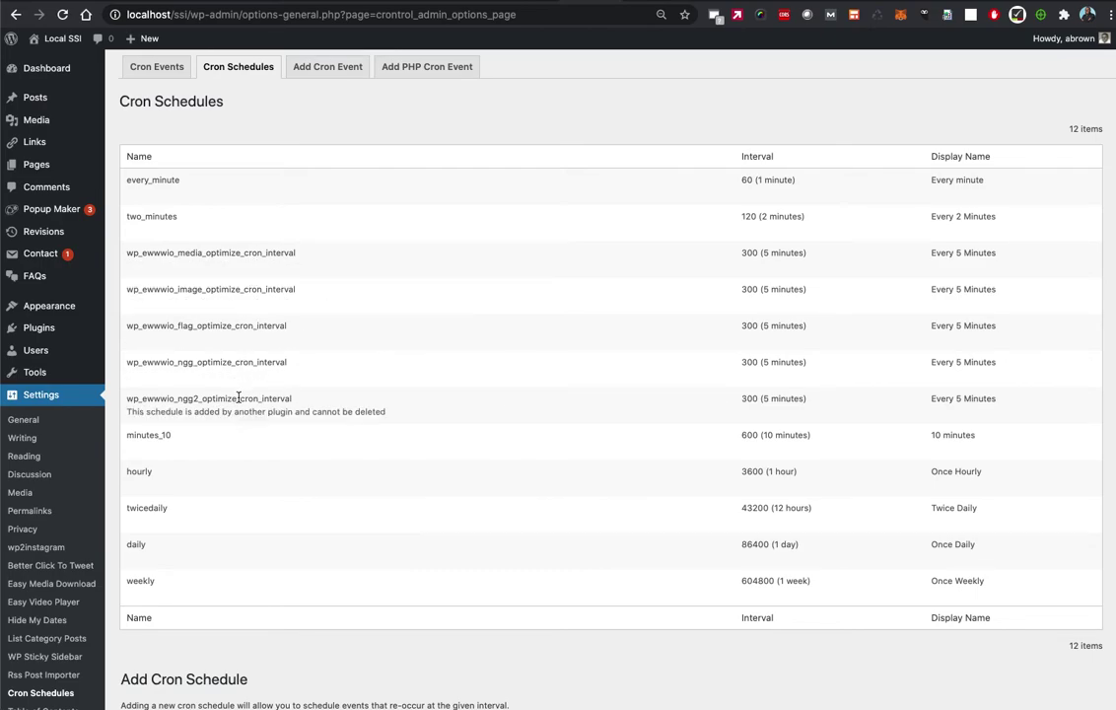
scroll(238, 398, "down", 1)
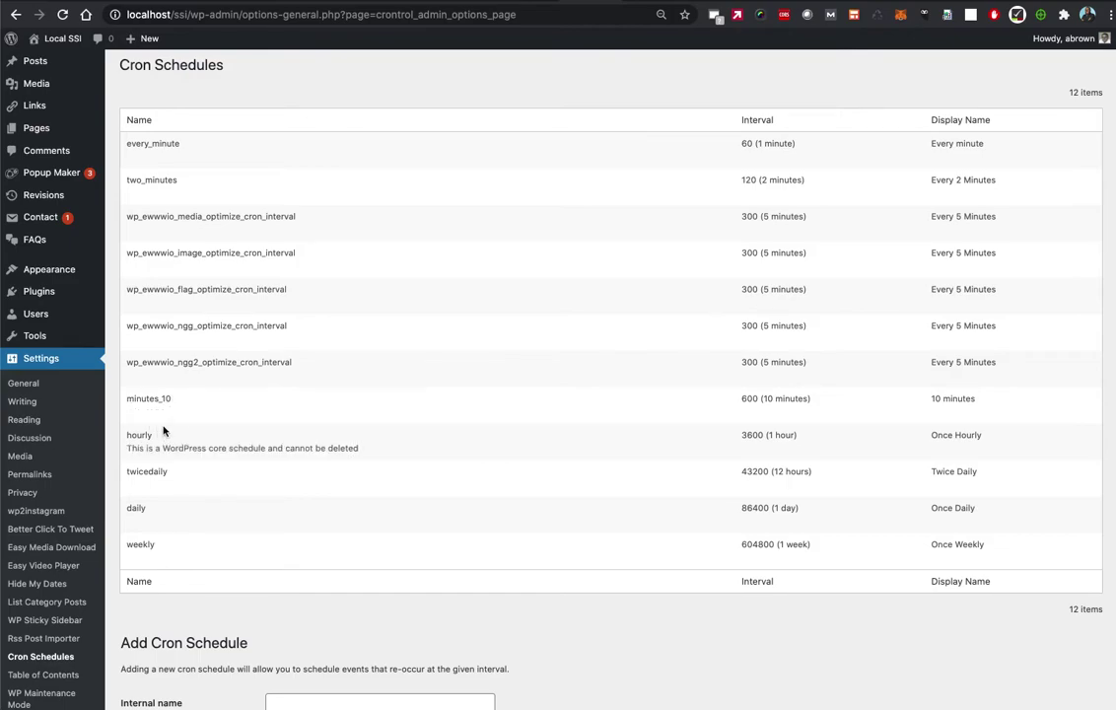
scroll(177, 435, "down", 5)
Fill in internal name five-minutes_mine and display name 'Every 5 minutes' for the new schedule
left_click(302, 499)
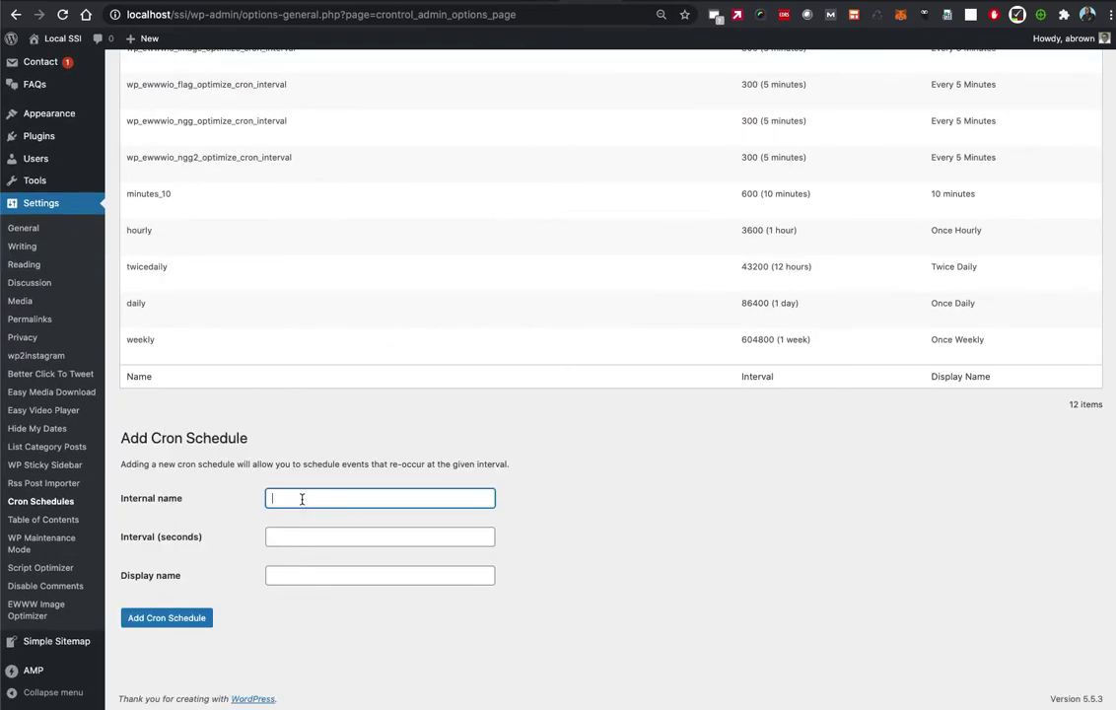
type("tw")
type("five-mi")
type("nutes")
left_click(308, 573)
type("fi")
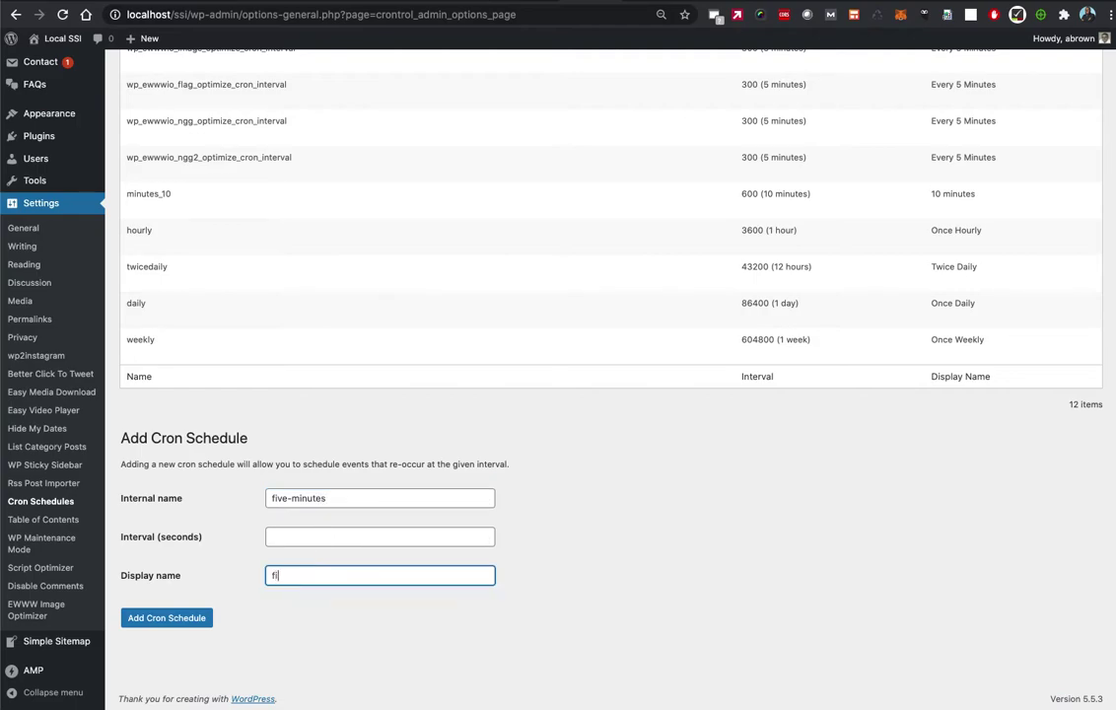
type("ve-minutes")
scroll(323, 576, "up", 5)
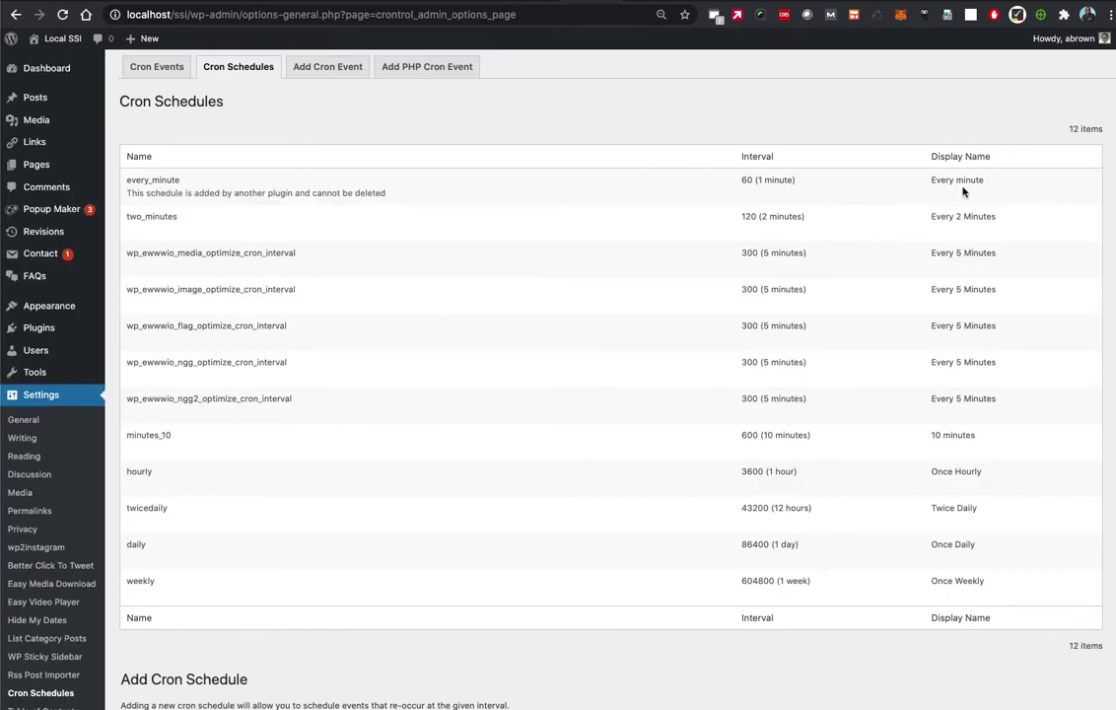
scroll(679, 470, "down", 3)
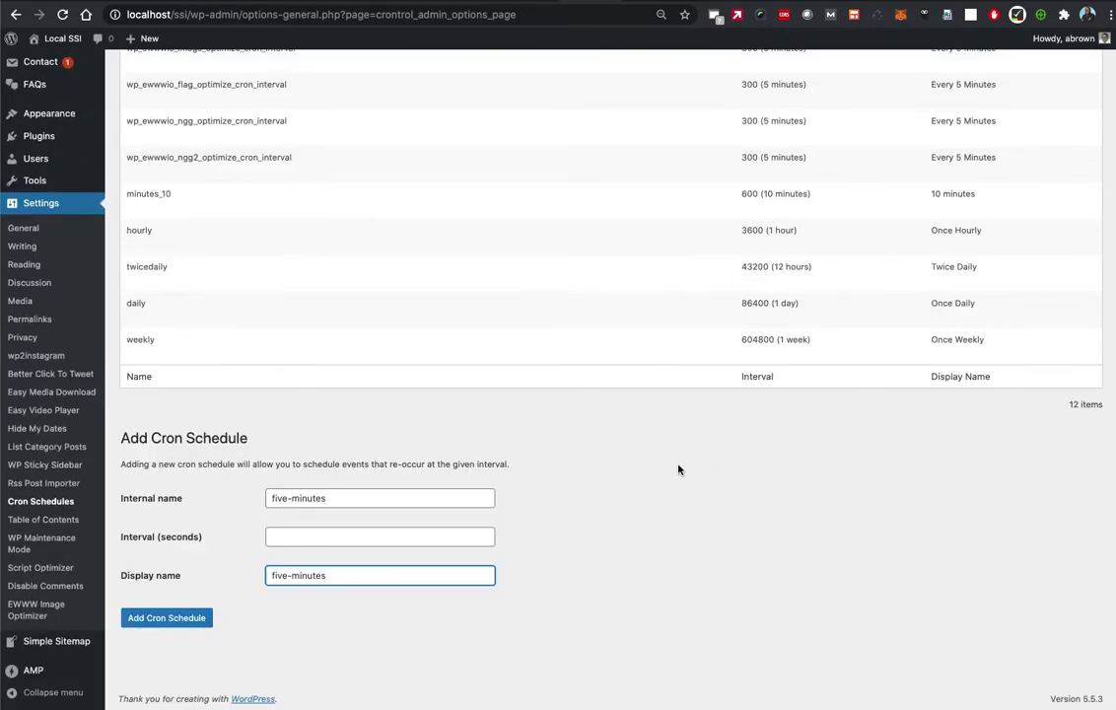
left_click(267, 576)
type("Every")
left_click(317, 575)
key("BackSpace")
key("BackSpace")
key("BackSpace")
key("BackSpace")
key("BackSpace")
key("BackSpace")
type("5")
left_click(336, 498)
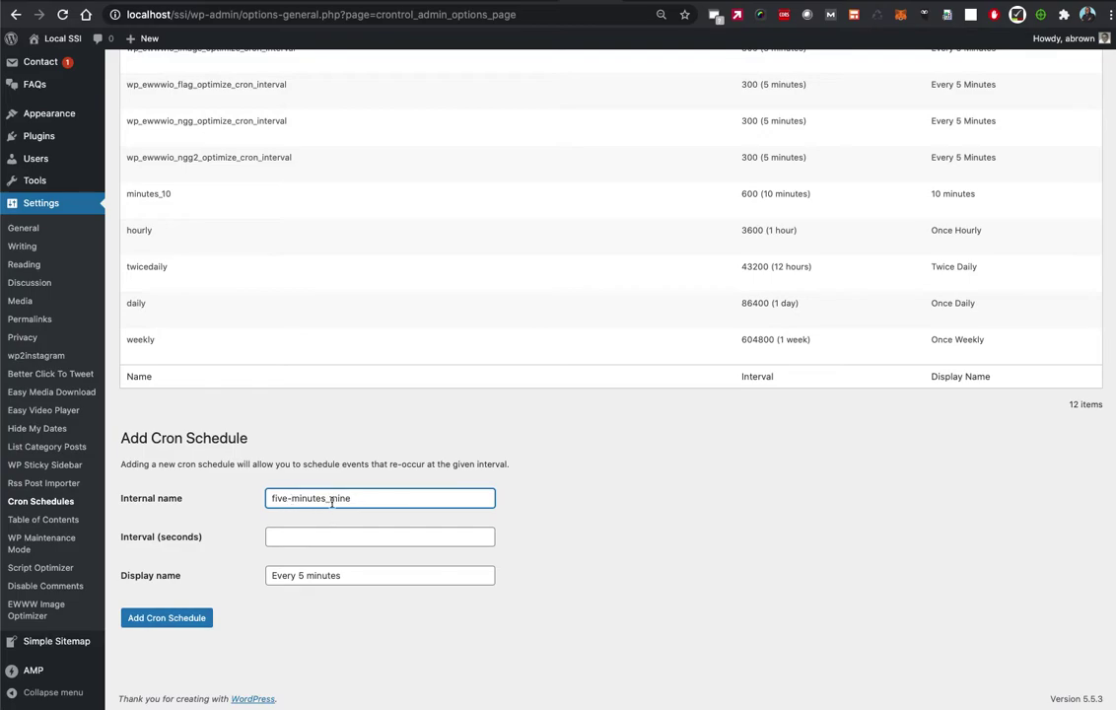
Set the interval to 300 seconds and add the schedule, bringing the list to 13
left_click(485, 537)
left_click(485, 536)
left_click(486, 536)
left_click(485, 537)
left_click(485, 536)
left_click(485, 537)
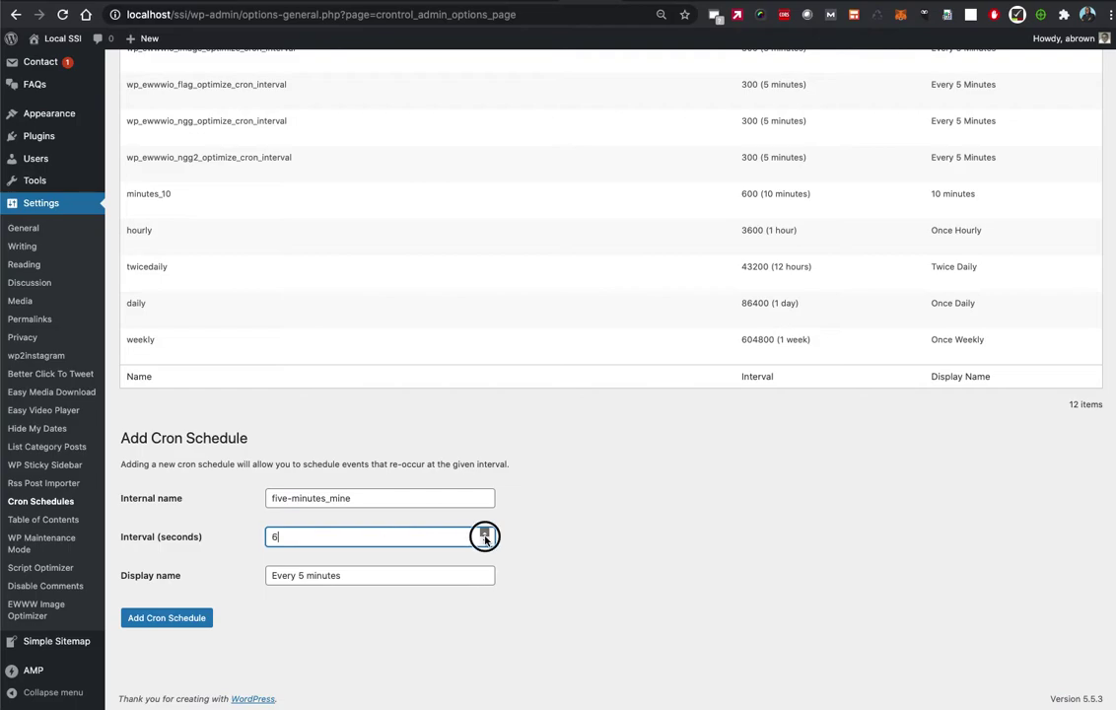
left_click(485, 536)
type("300")
left_click(586, 501)
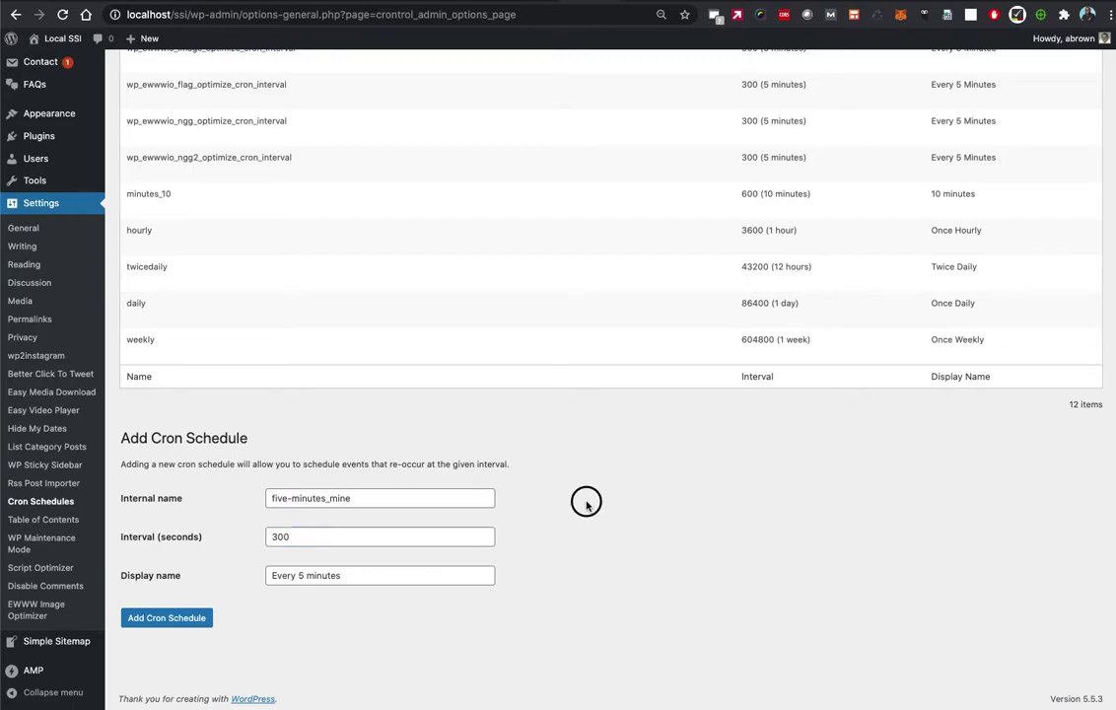
left_click(190, 621)
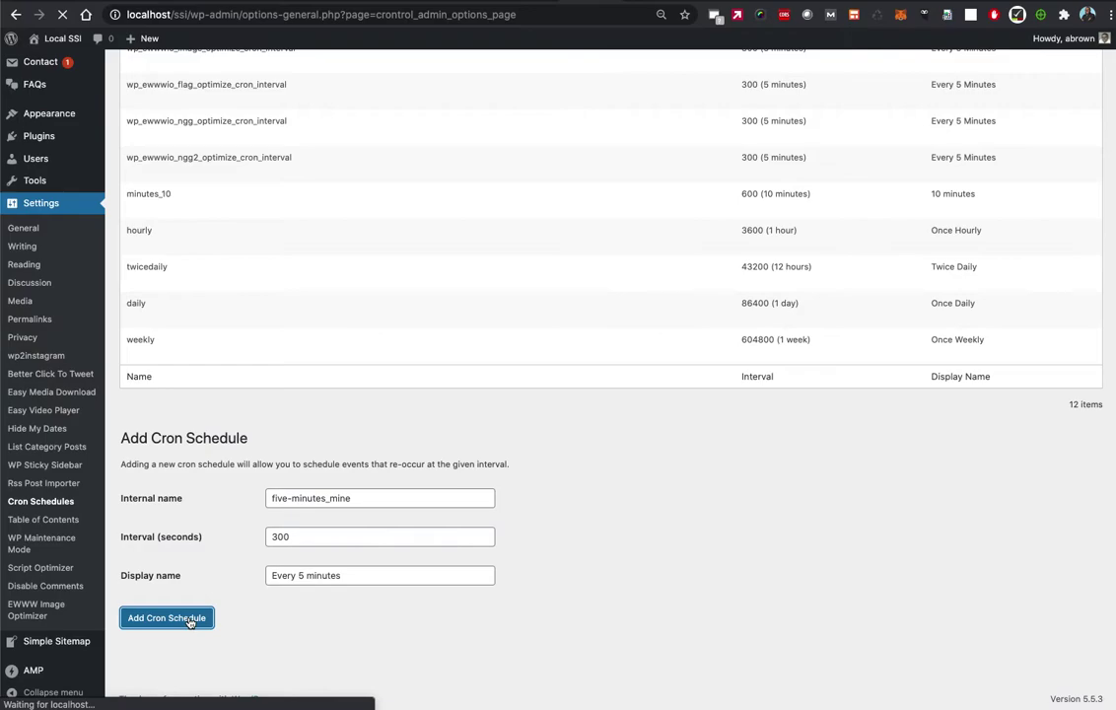
scroll(189, 682, "down", 2)
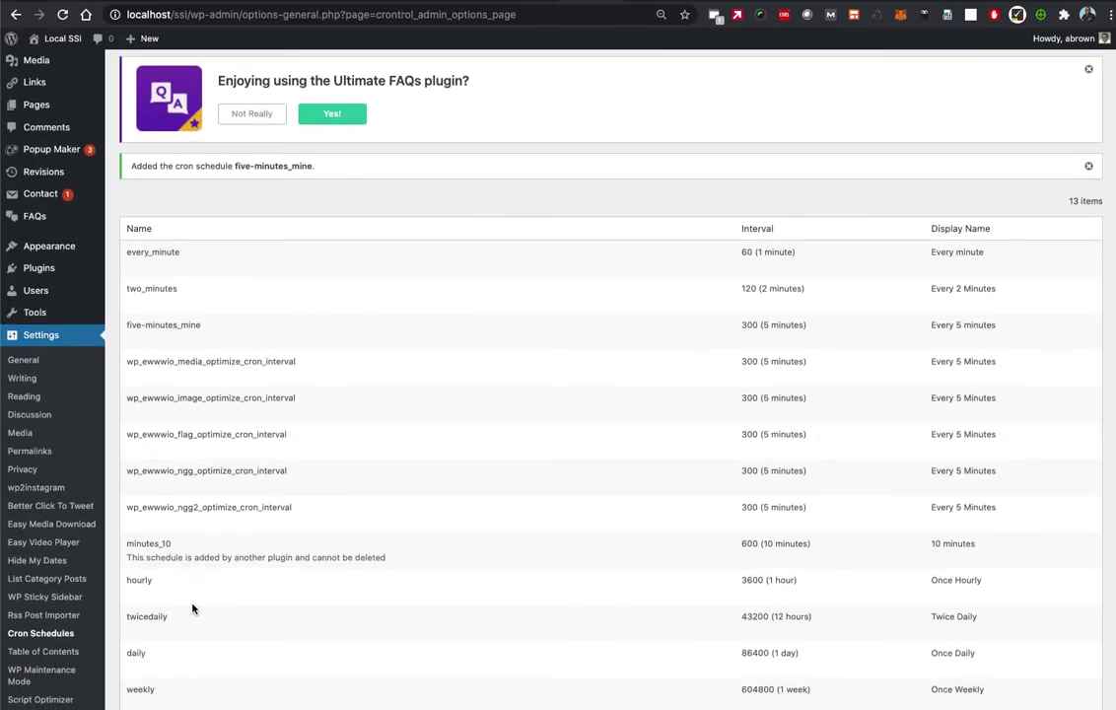
mouse_move(169, 326)
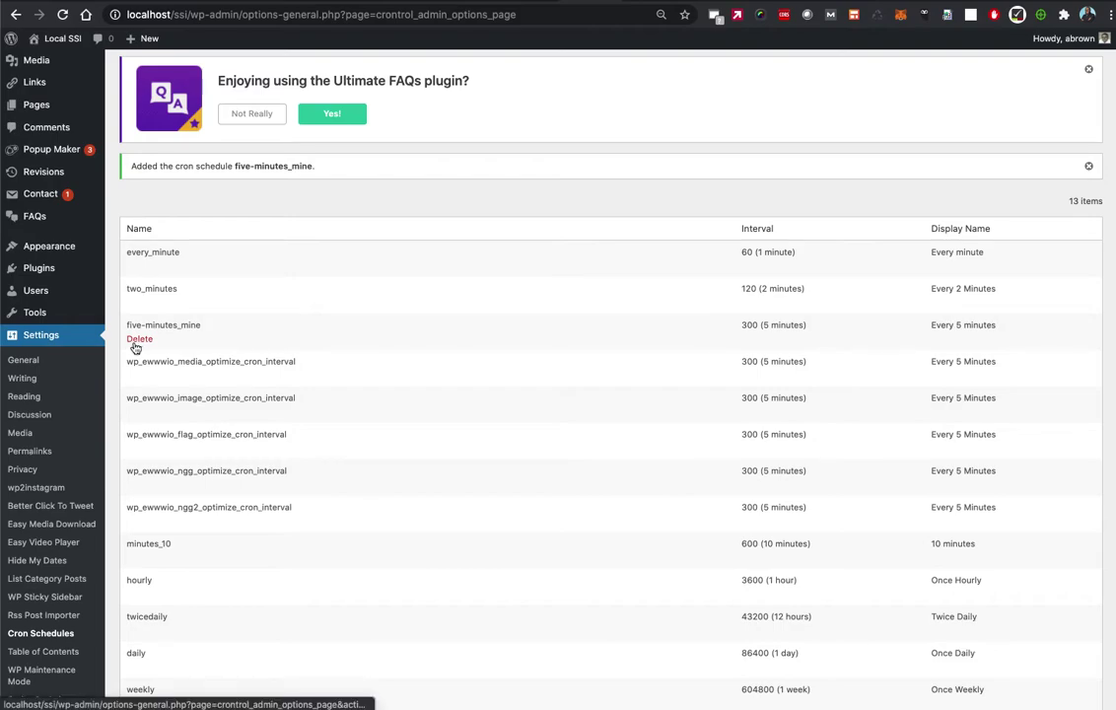
scroll(196, 347, "up", 2)
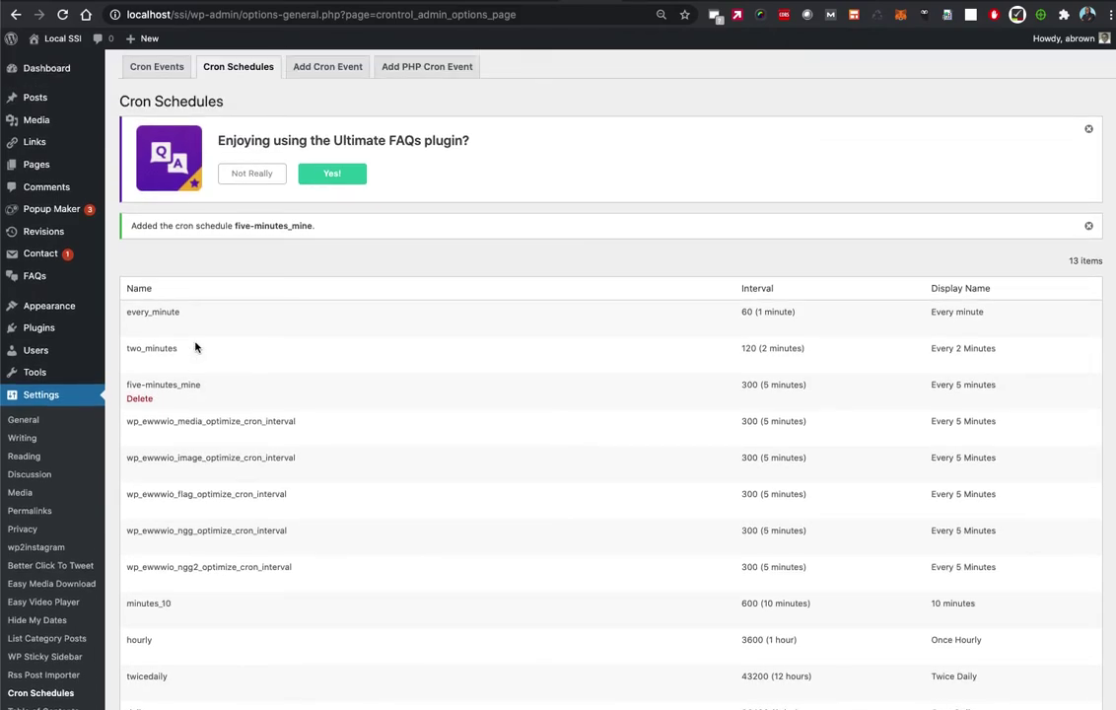
In Add Cron Event, enter hook name ksc_hook and set Next Run to 'At:' a specific time
left_click(322, 71)
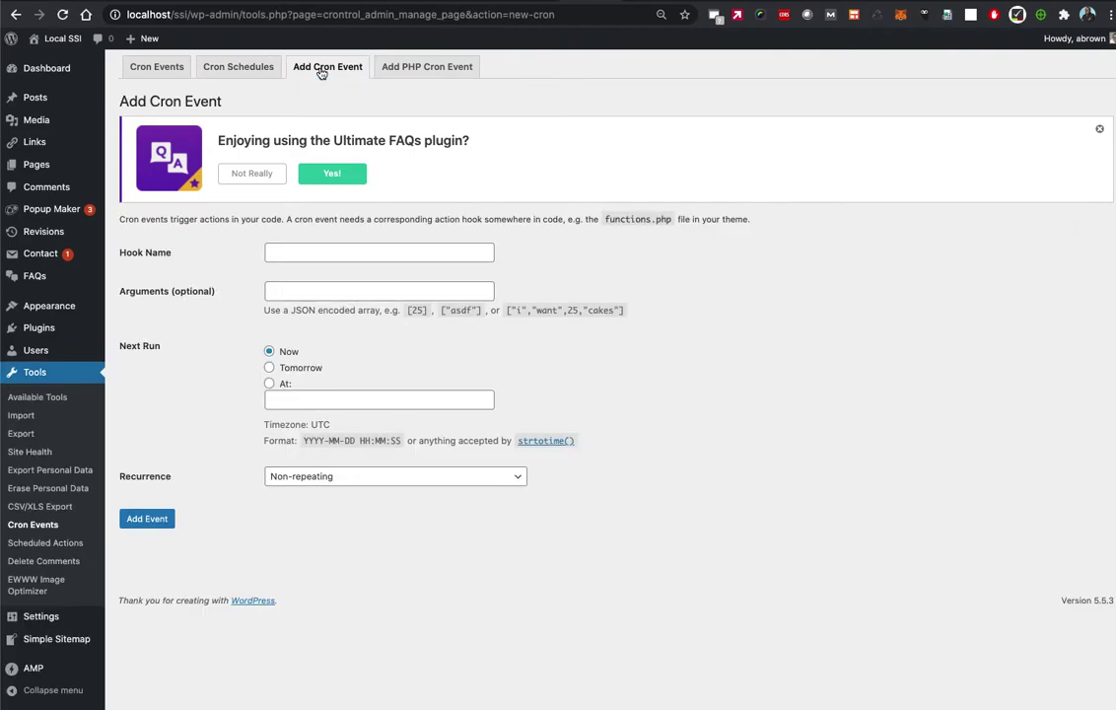
left_click(317, 251)
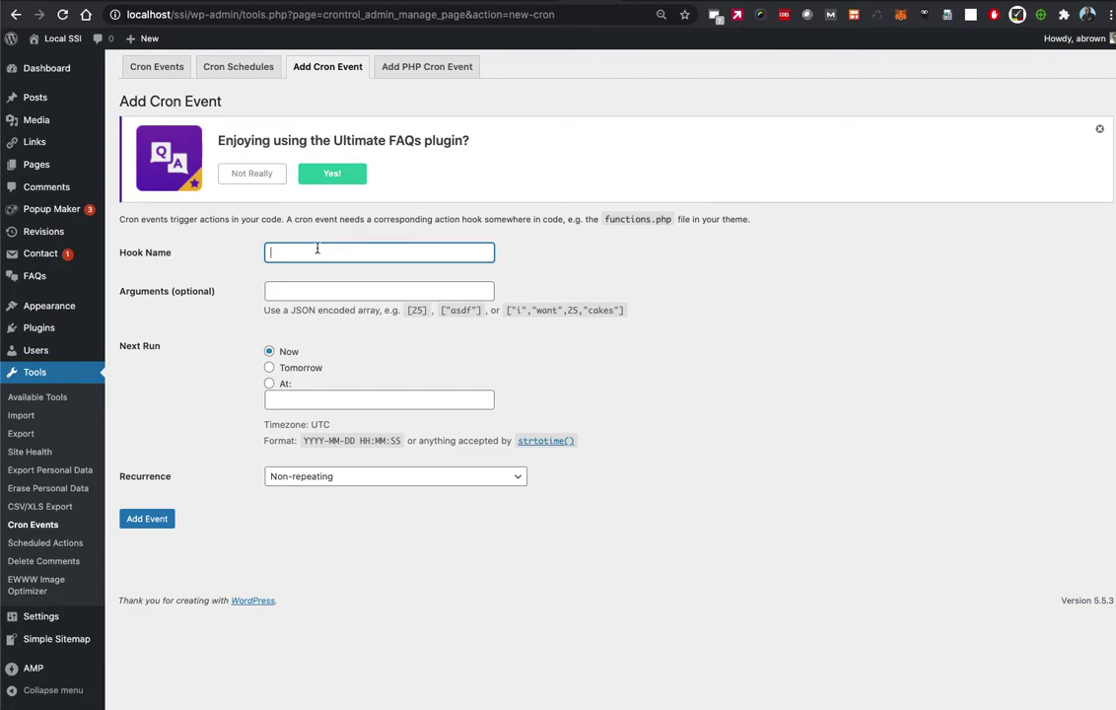
type("ksc_hook")
left_click(269, 367)
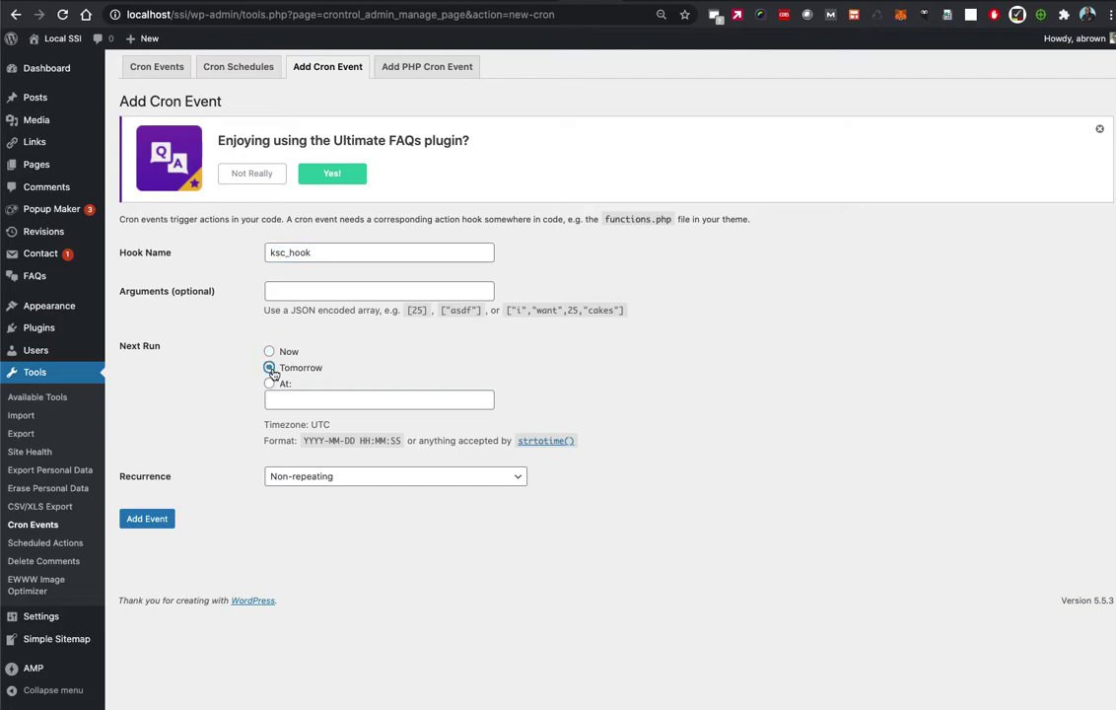
left_click(270, 384)
left_click_drag(305, 441, 402, 441)
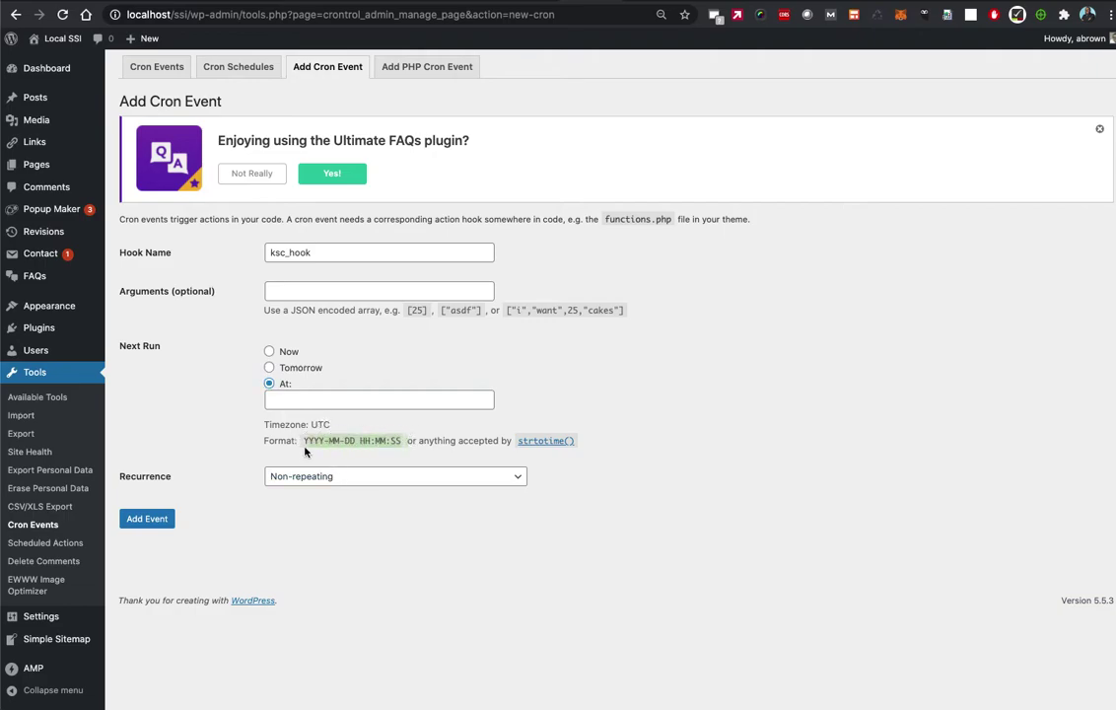
left_click(336, 449)
Set the ksc_hook event's recurrence to Every 5 minutes (five-minutes_mine), keeping Next Run at a specific time
left_click(390, 480)
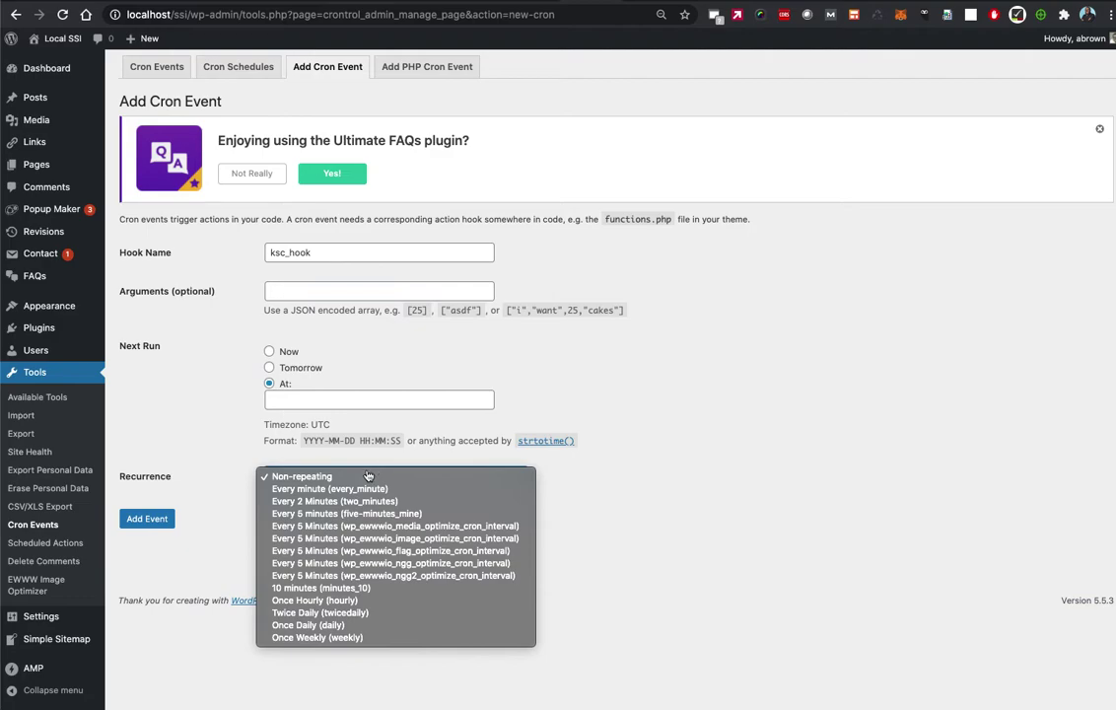
left_click(357, 515)
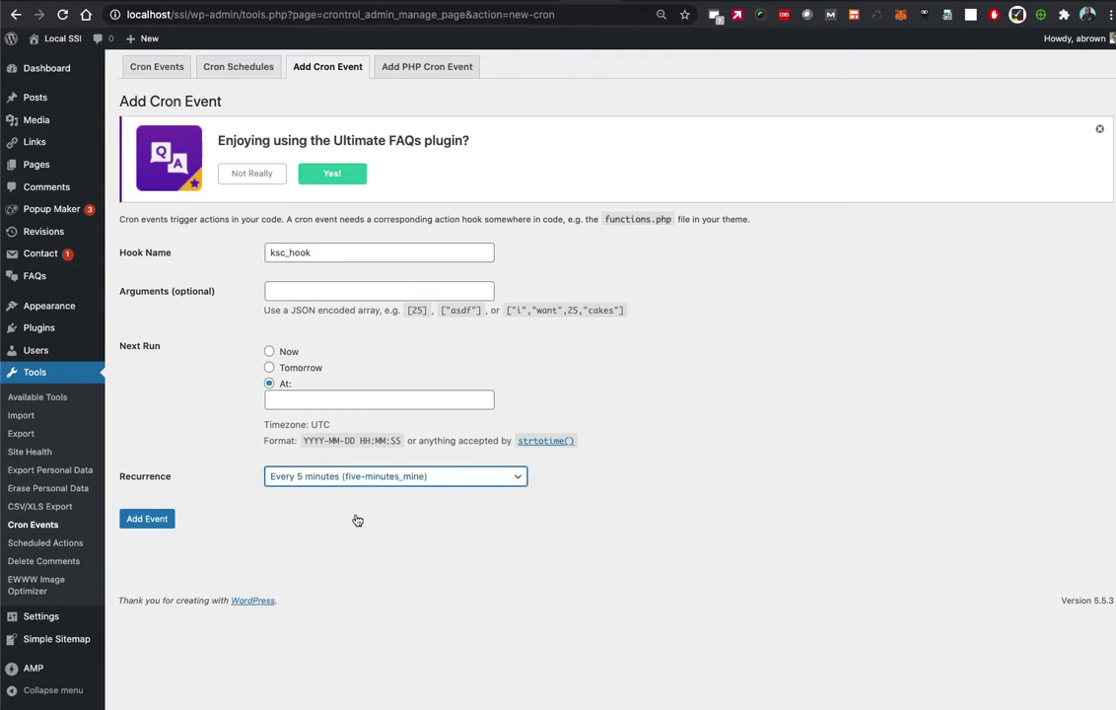
left_click(269, 368)
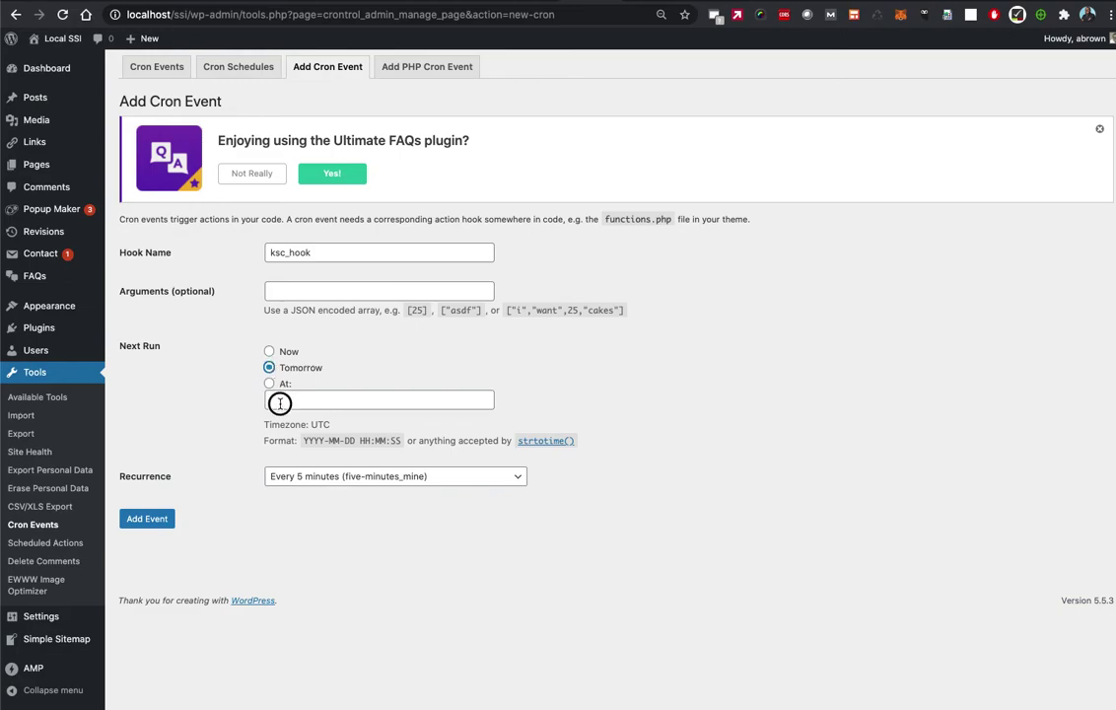
left_click(279, 404)
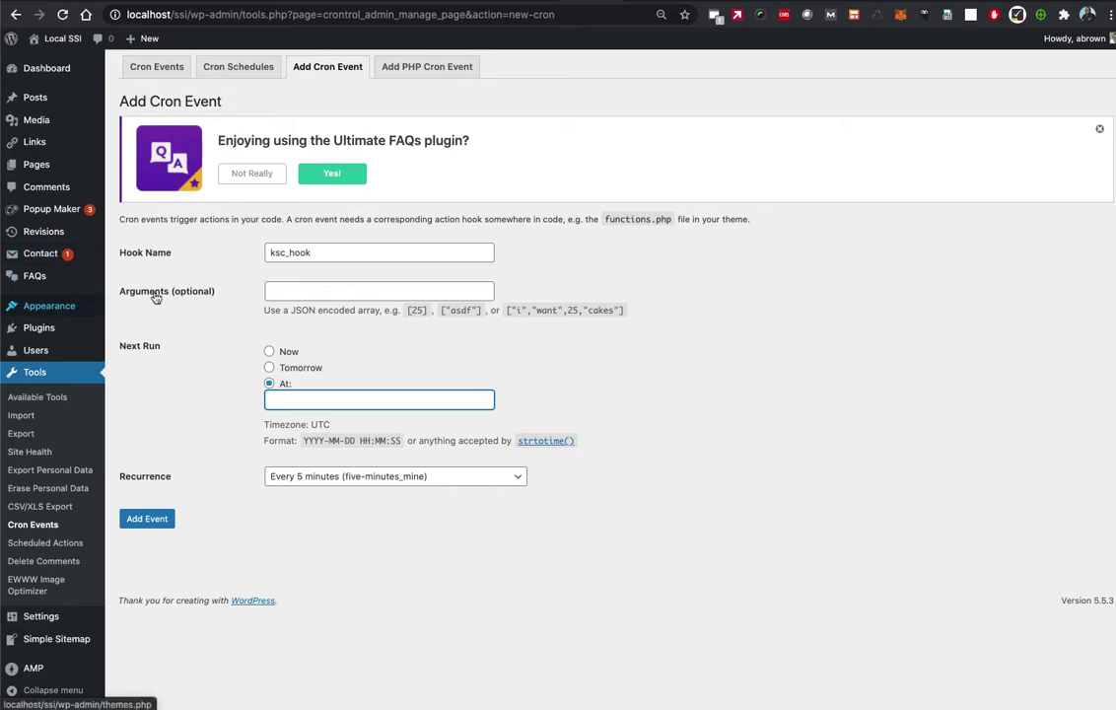
mouse_move(83, 315)
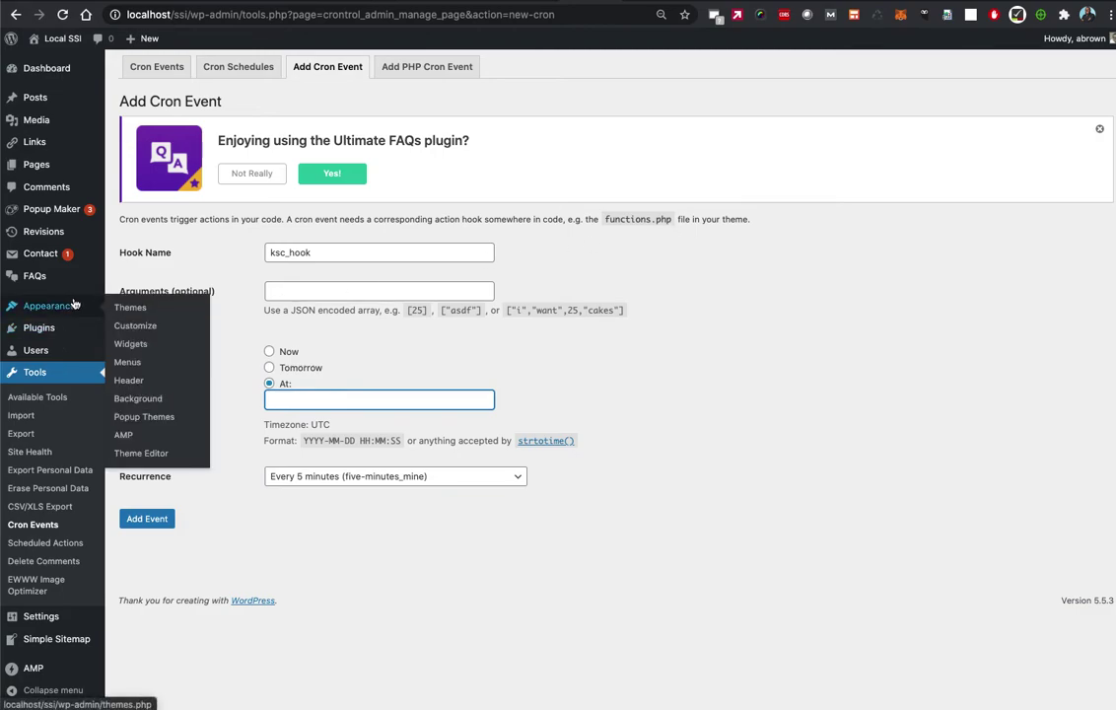
Go to the Theme Editor and dismiss the warning about editing theme files
left_click(132, 458)
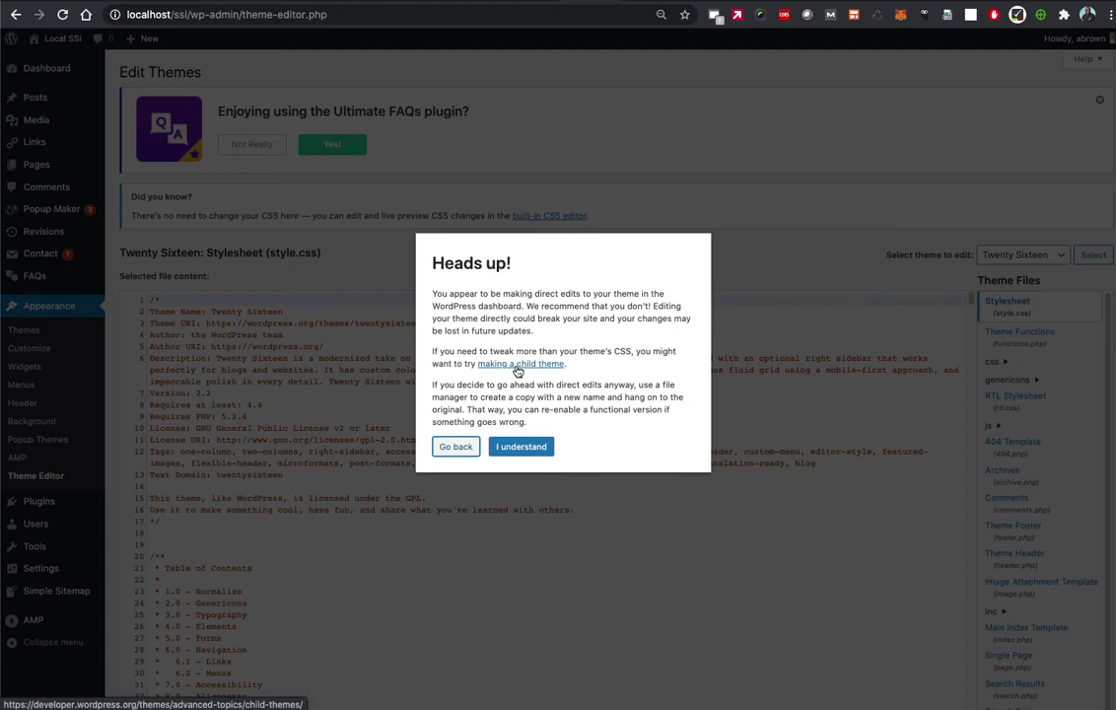
left_click(517, 449)
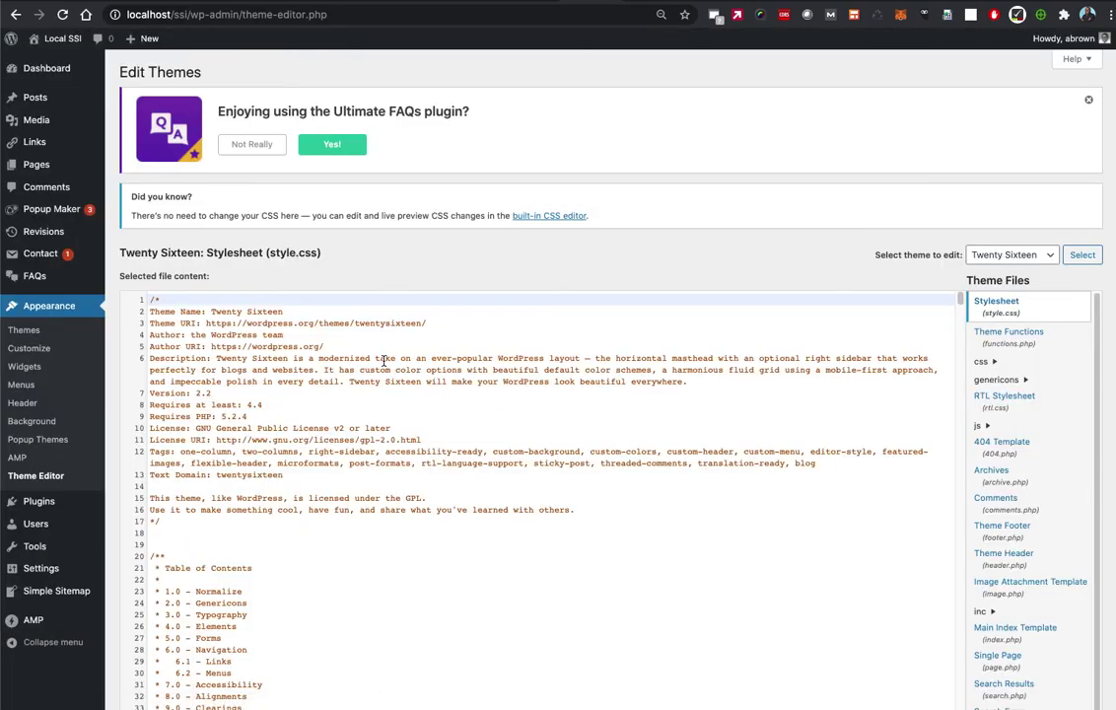
scroll(384, 361, "down", 5)
scroll(383, 361, "down", 5)
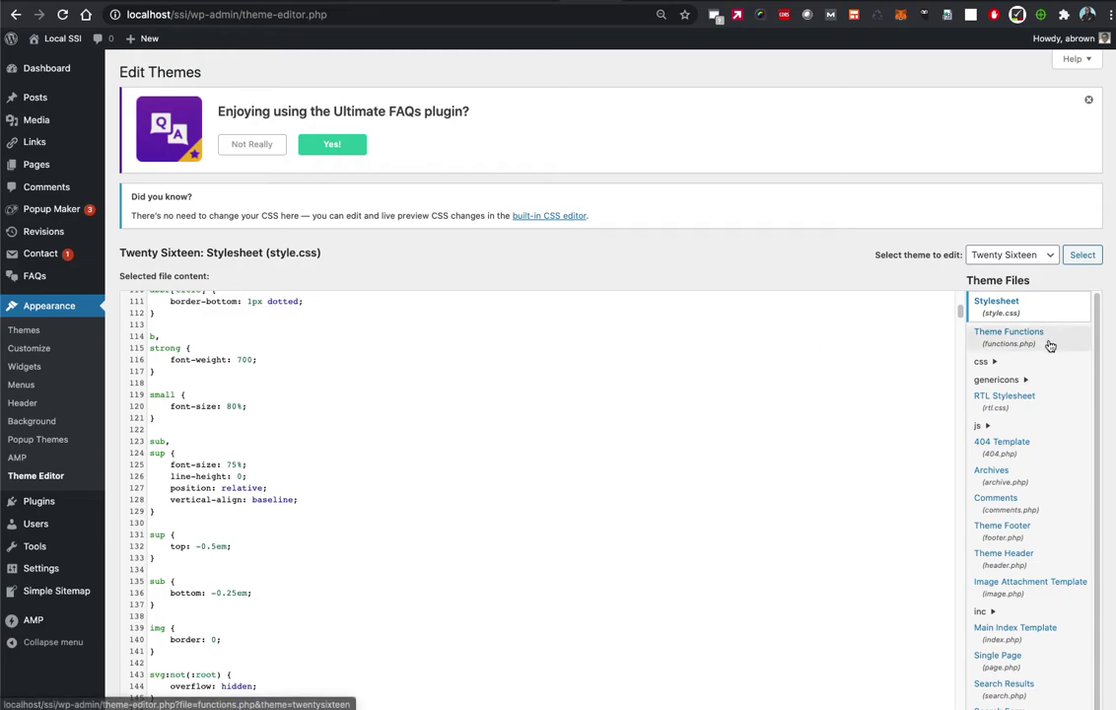
scroll(1045, 350, "down", 1)
scroll(1044, 356, "down", 1)
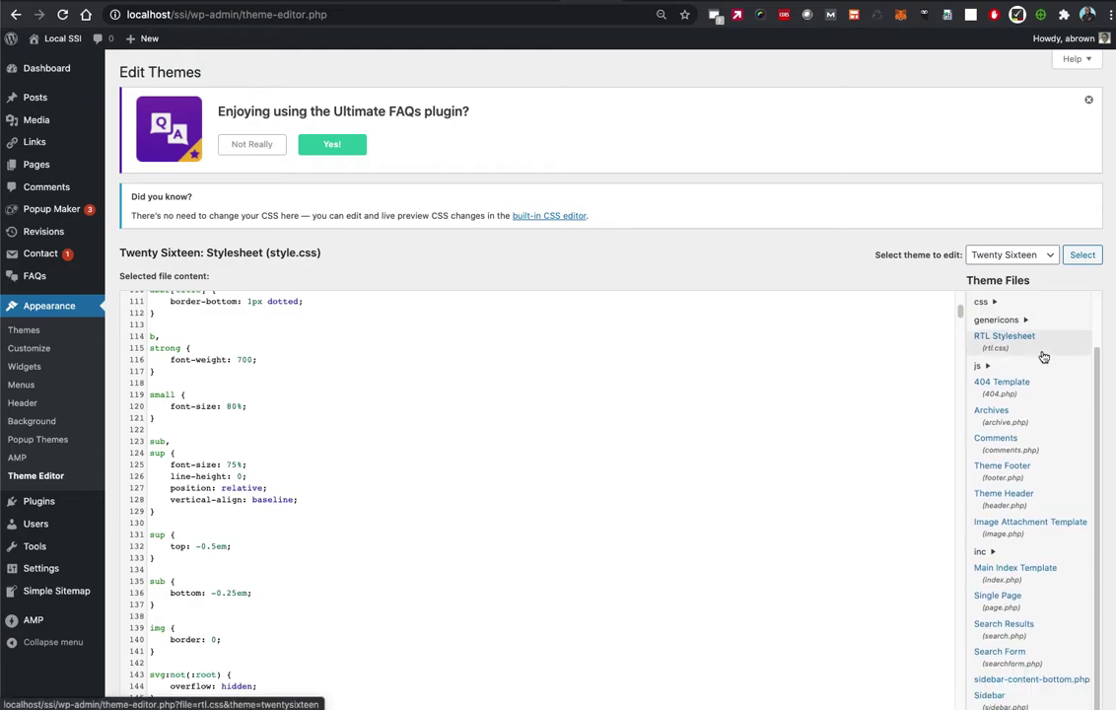
scroll(1045, 357, "down", 2)
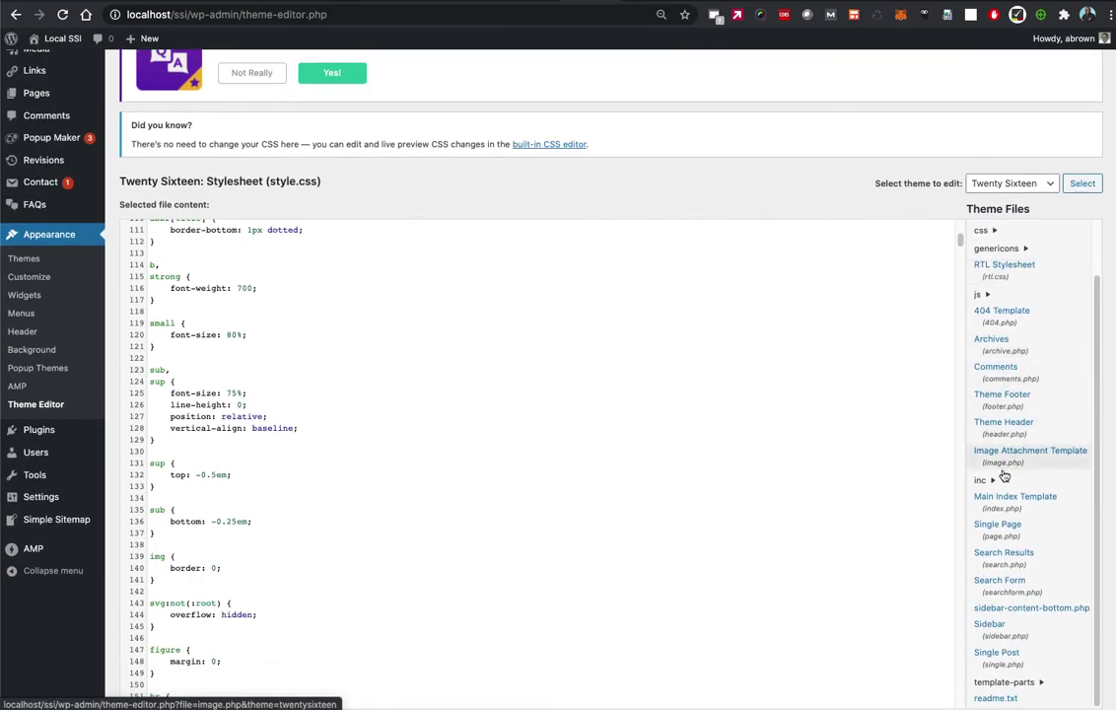
Load Twenty Sixteen's functions.php and place the cursor at the end of its code
left_click(998, 482)
scroll(1018, 460, "up", 2)
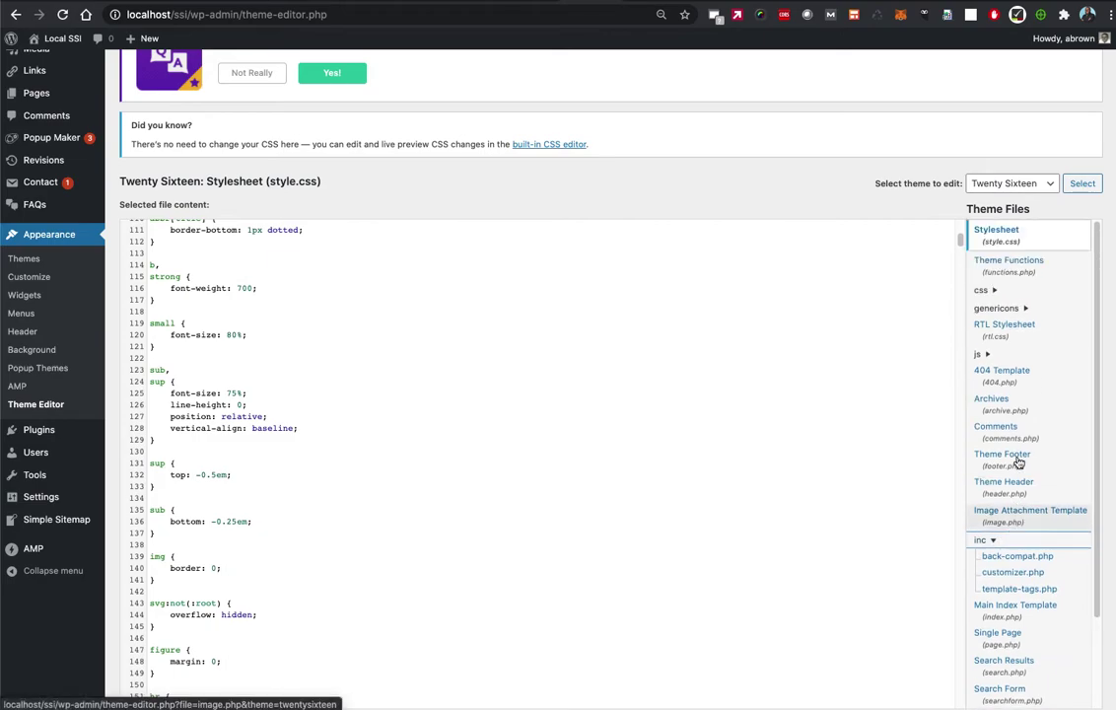
left_click(1014, 268)
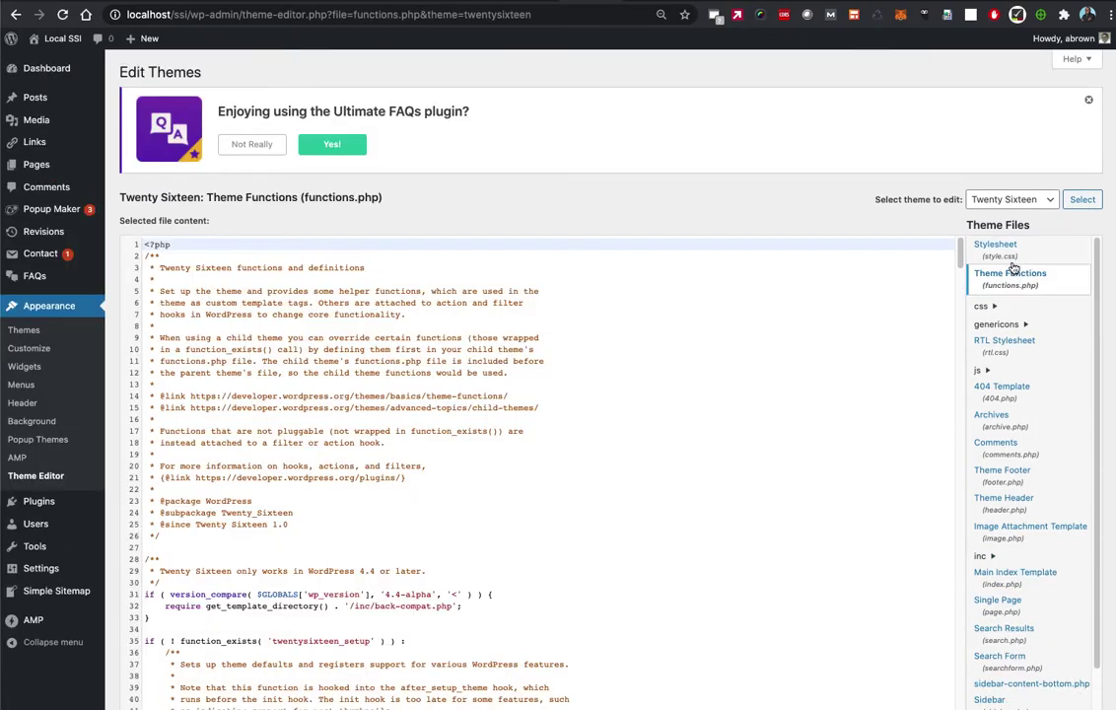
scroll(429, 405, "down", 20)
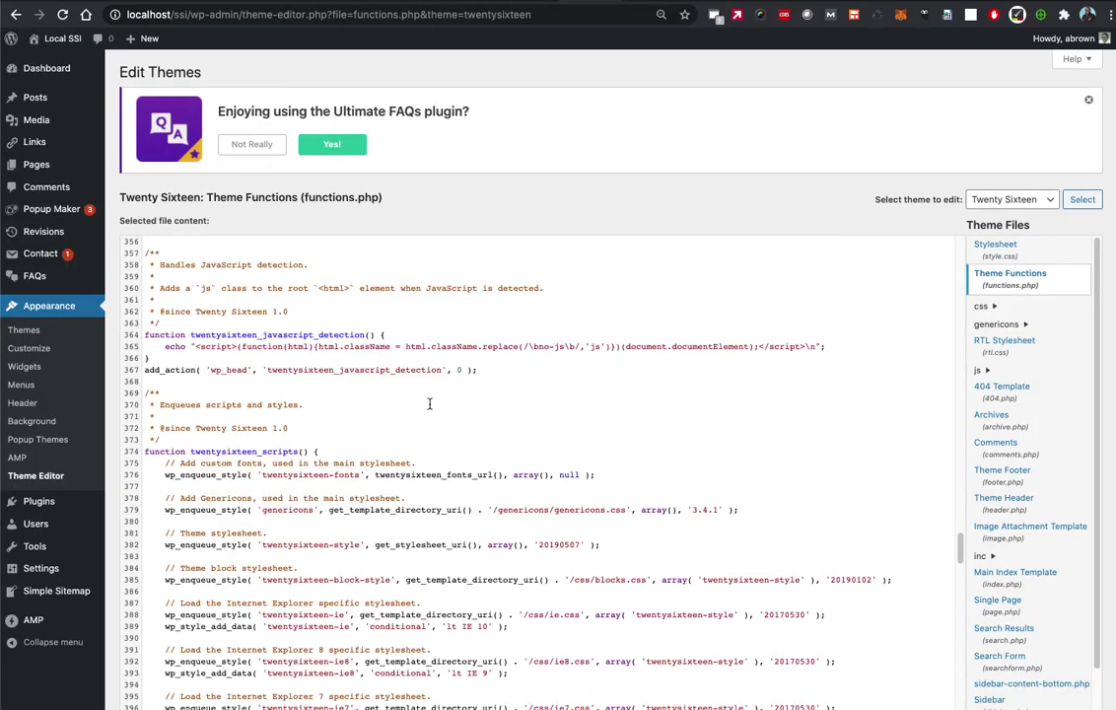
scroll(429, 404, "down", 15)
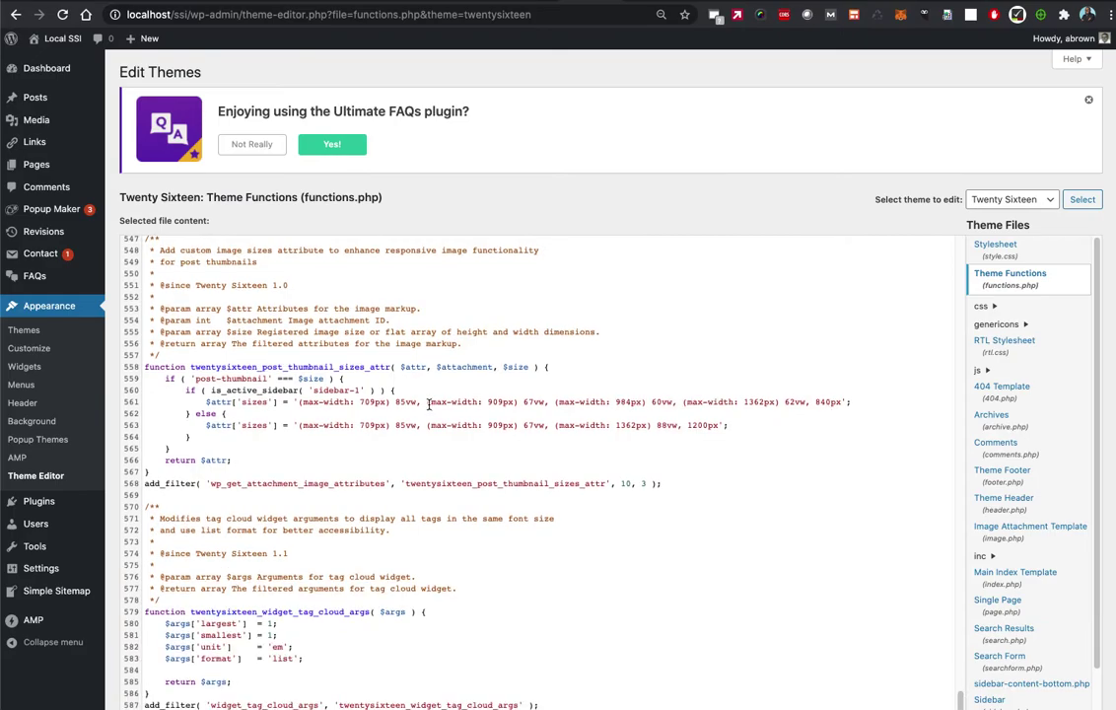
scroll(735, 148, "down", 3)
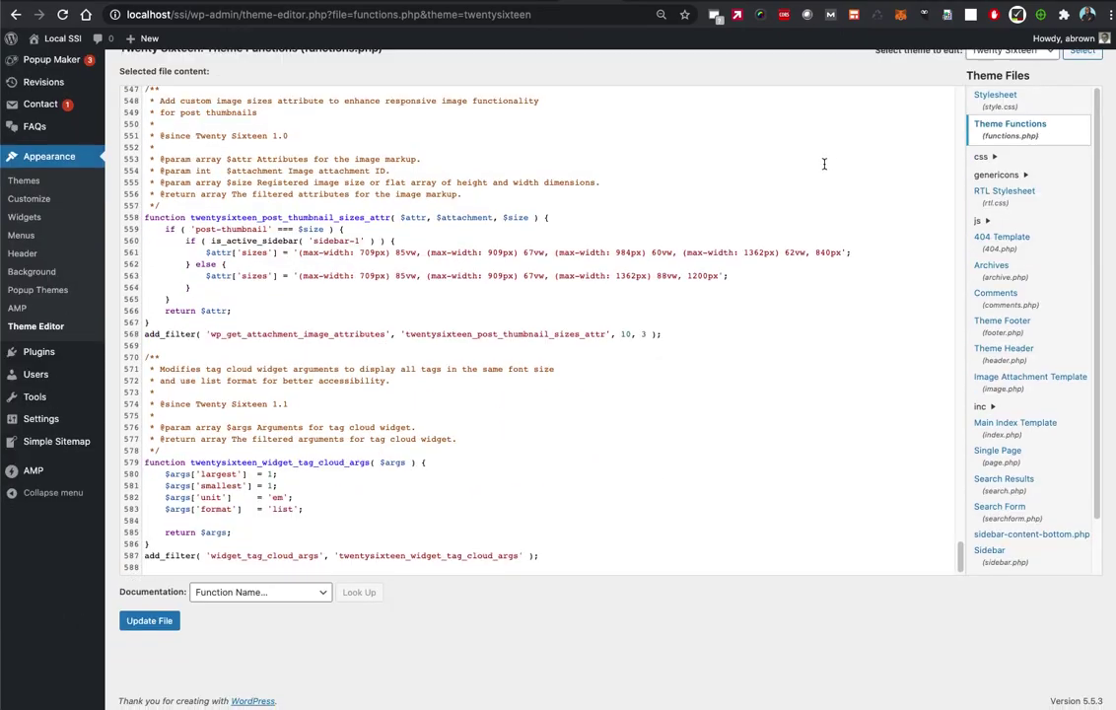
left_click(214, 567)
Paste the my_cronjob_action function and its add_action call after the last line of functions.php
key("Return")
key("Return")
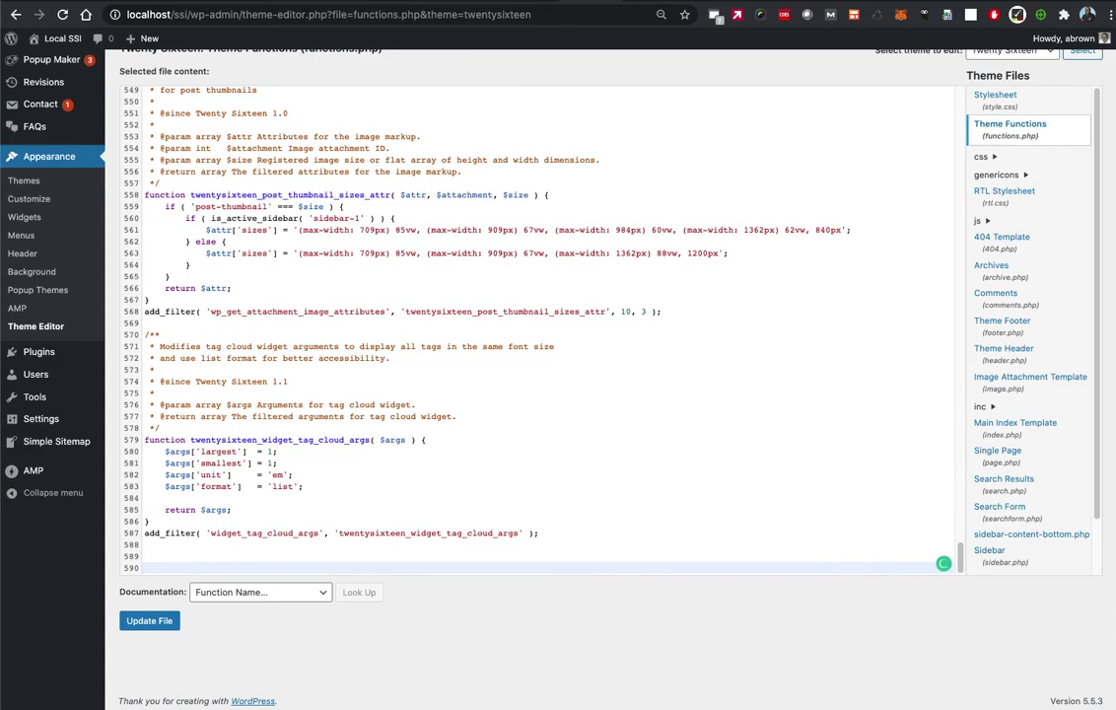
left_click(146, 556)
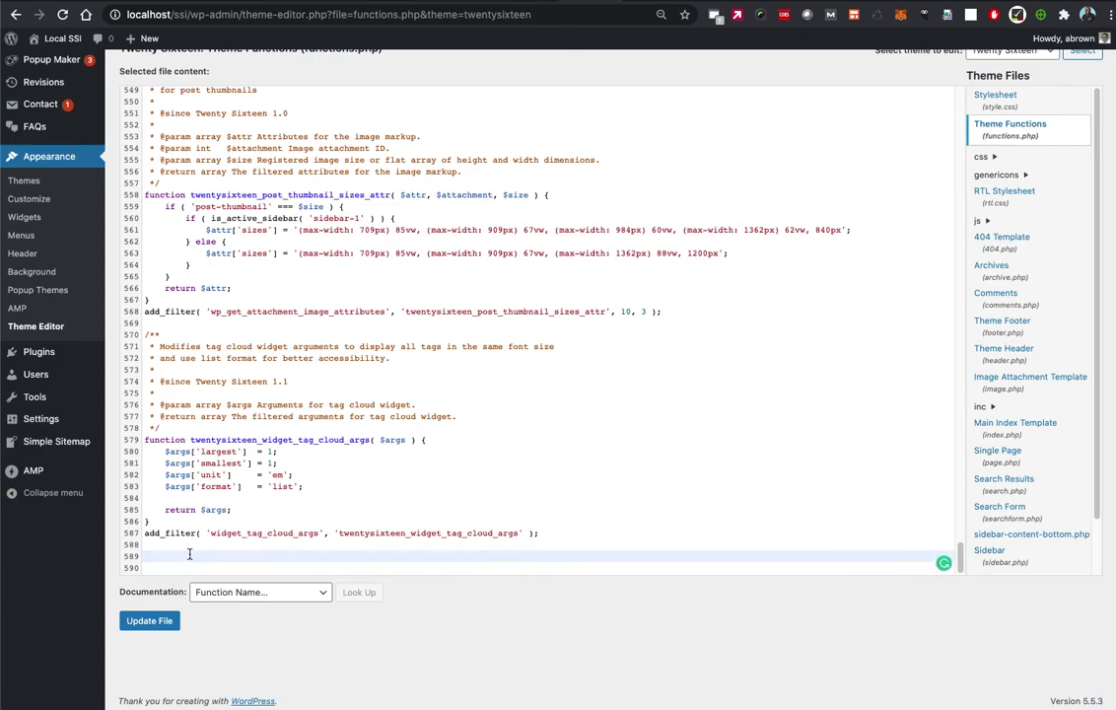
right_click(193, 481)
left_click(225, 578)
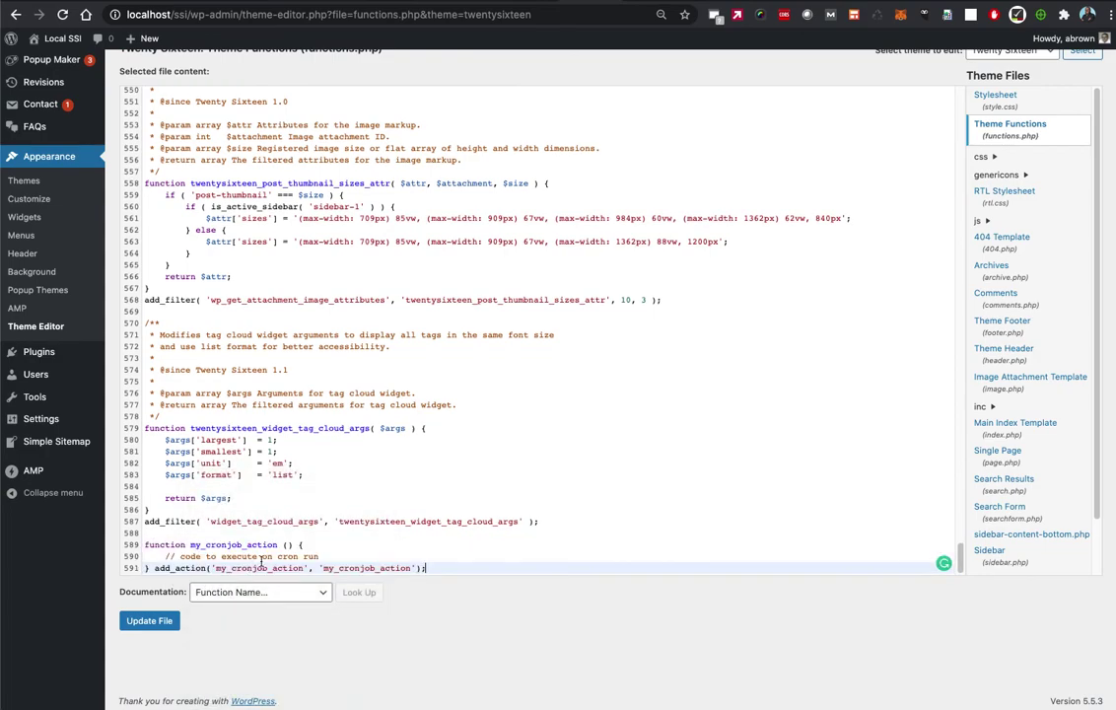
left_click(274, 557)
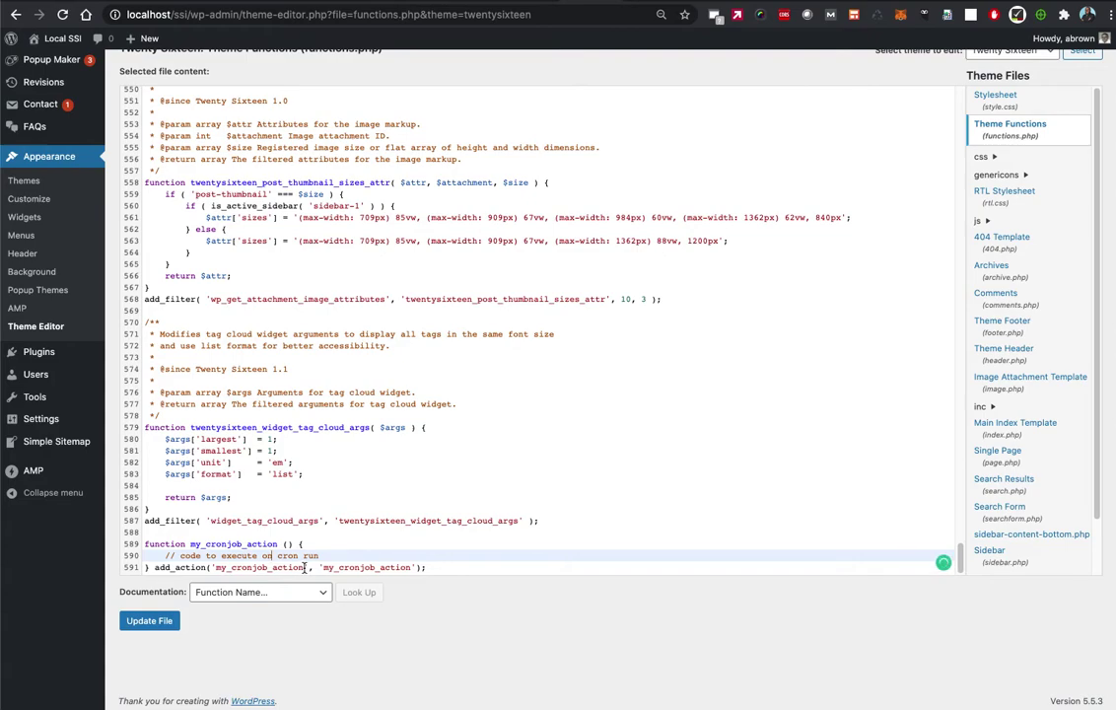
Replace the hook name inside add_action with ksc_hook
left_click_drag(304, 569, 216, 567)
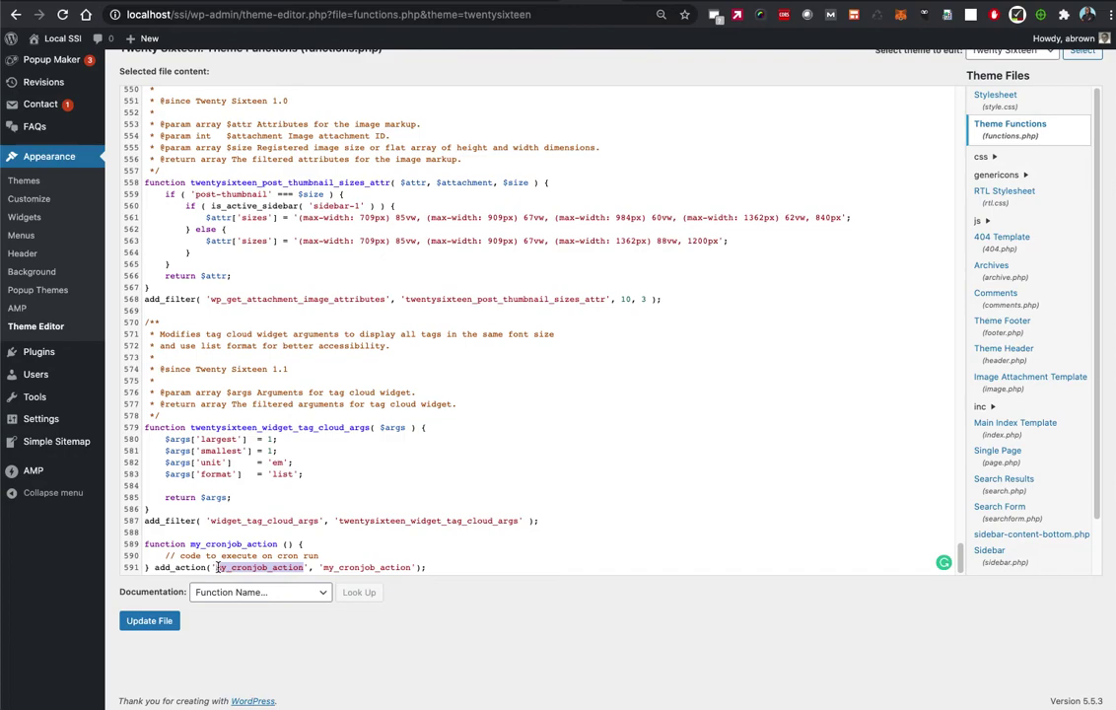
type("ksd")
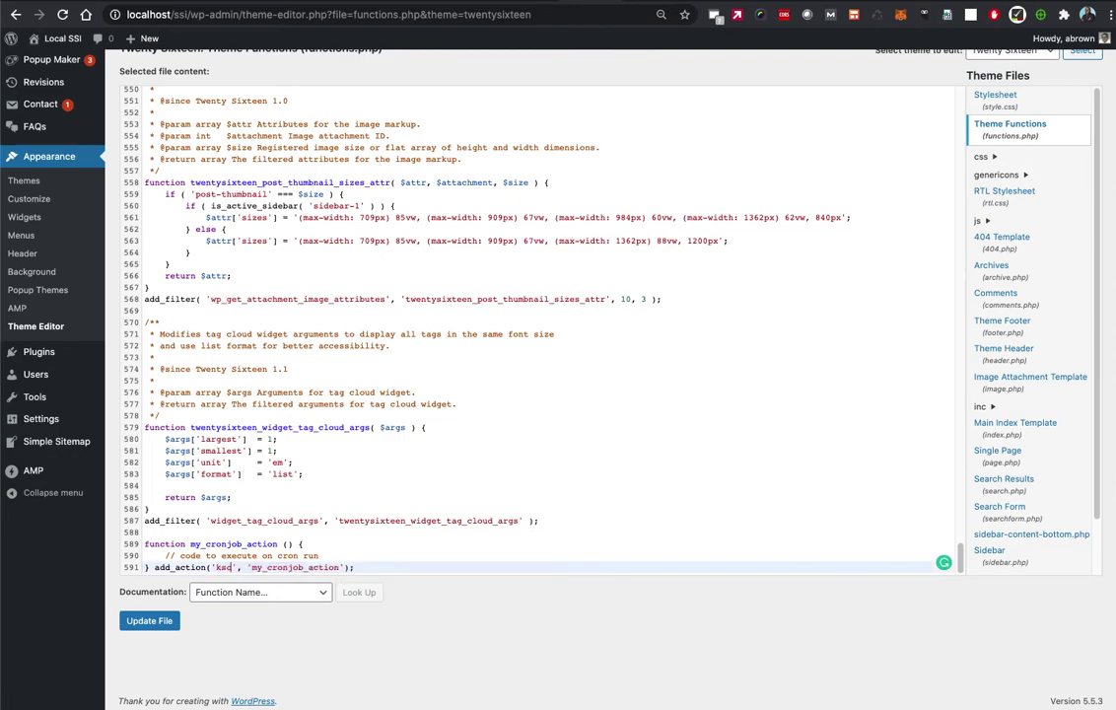
type("_hook")
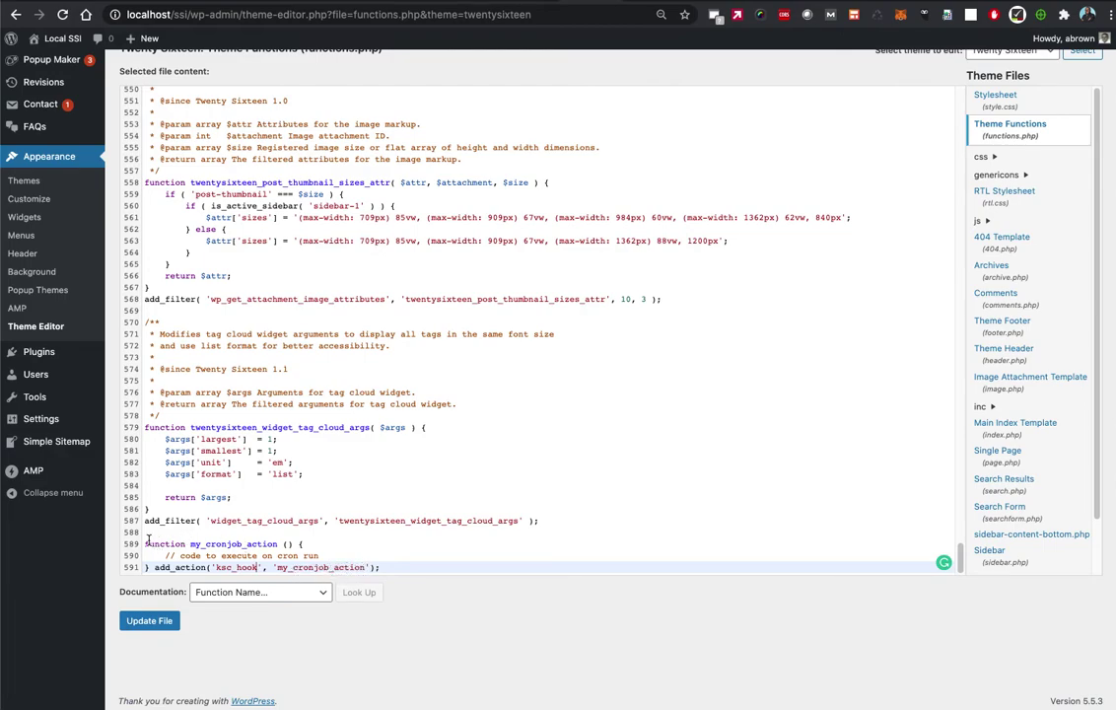
left_click_drag(146, 543, 279, 544)
left_click(314, 554)
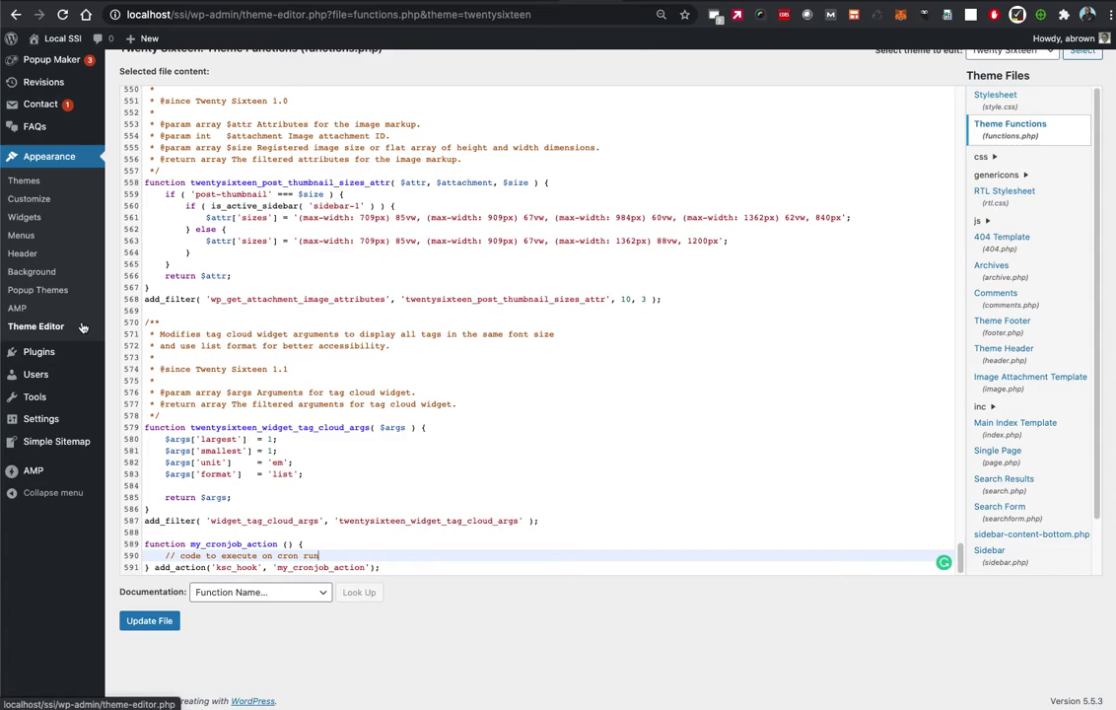
mouse_move(71, 422)
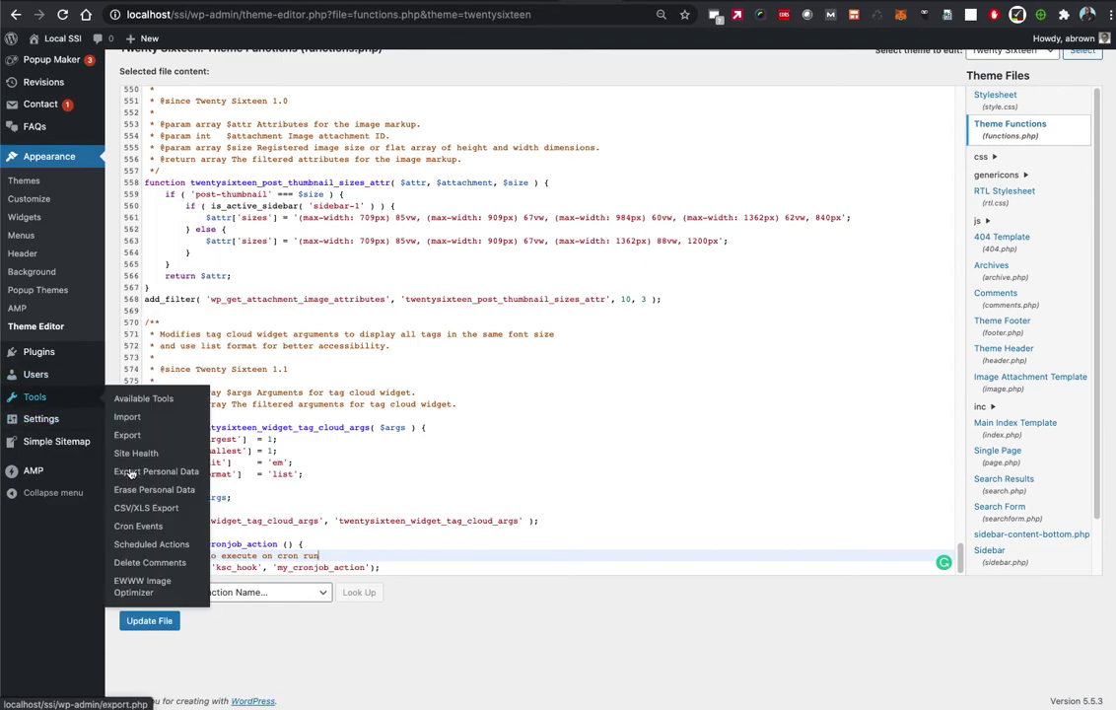
Leave the unsaved editor for Cron Events and enter ksc_hook as the new event's hook name
left_click(134, 529)
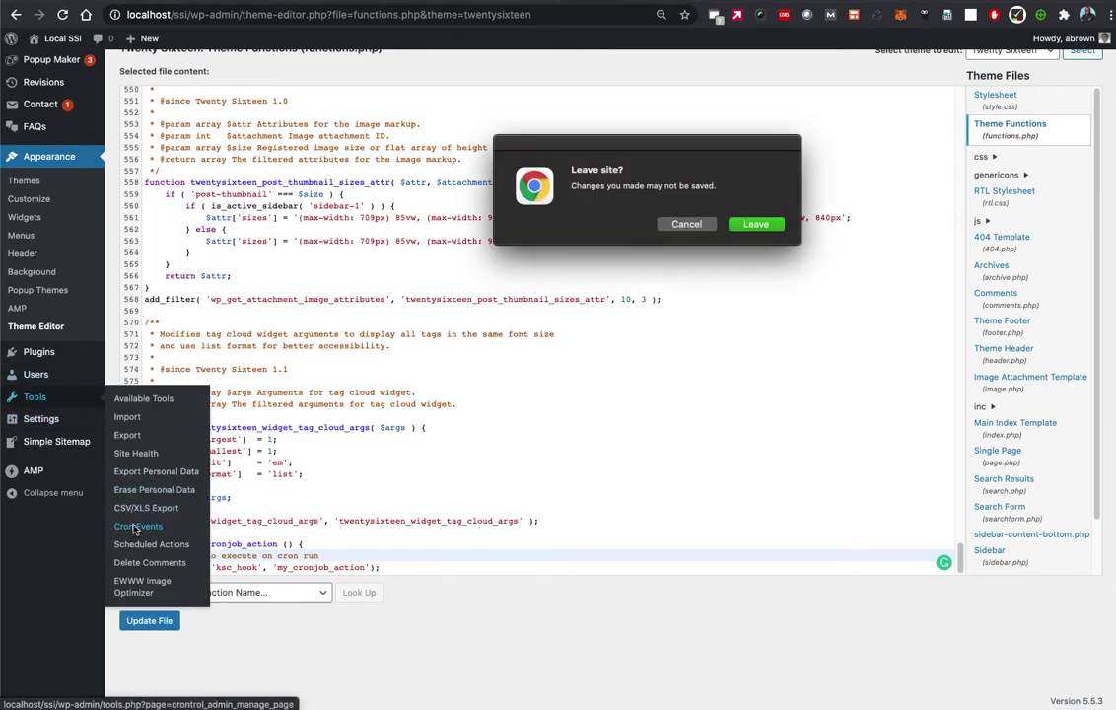
left_click(758, 155)
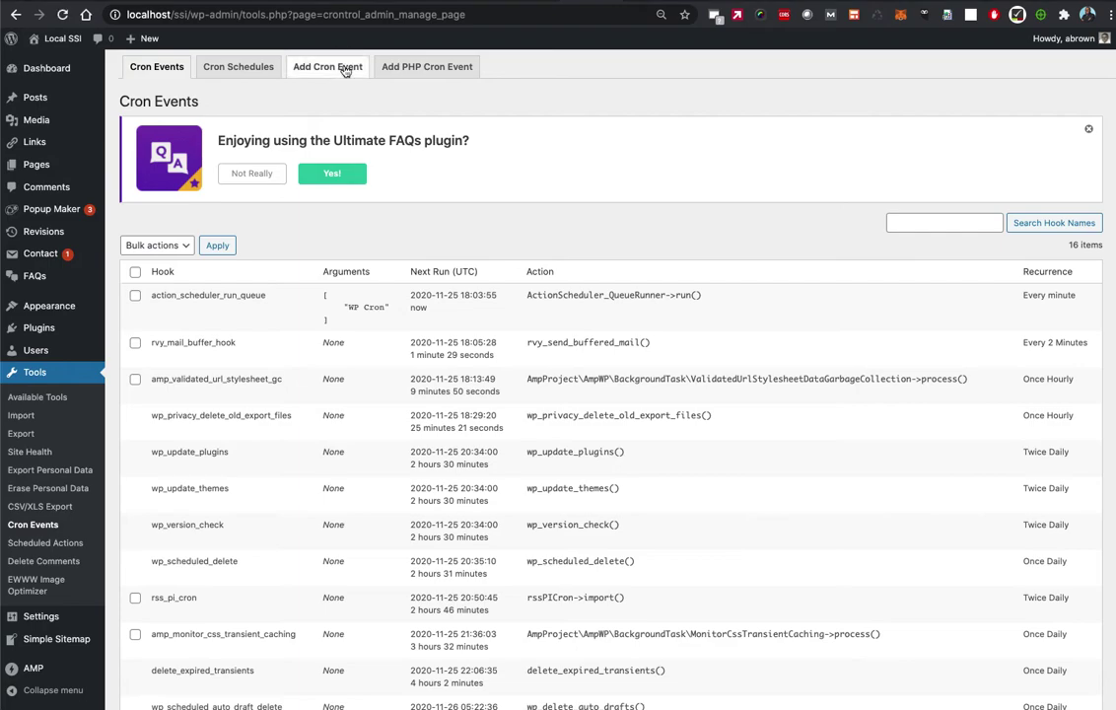
left_click(345, 69)
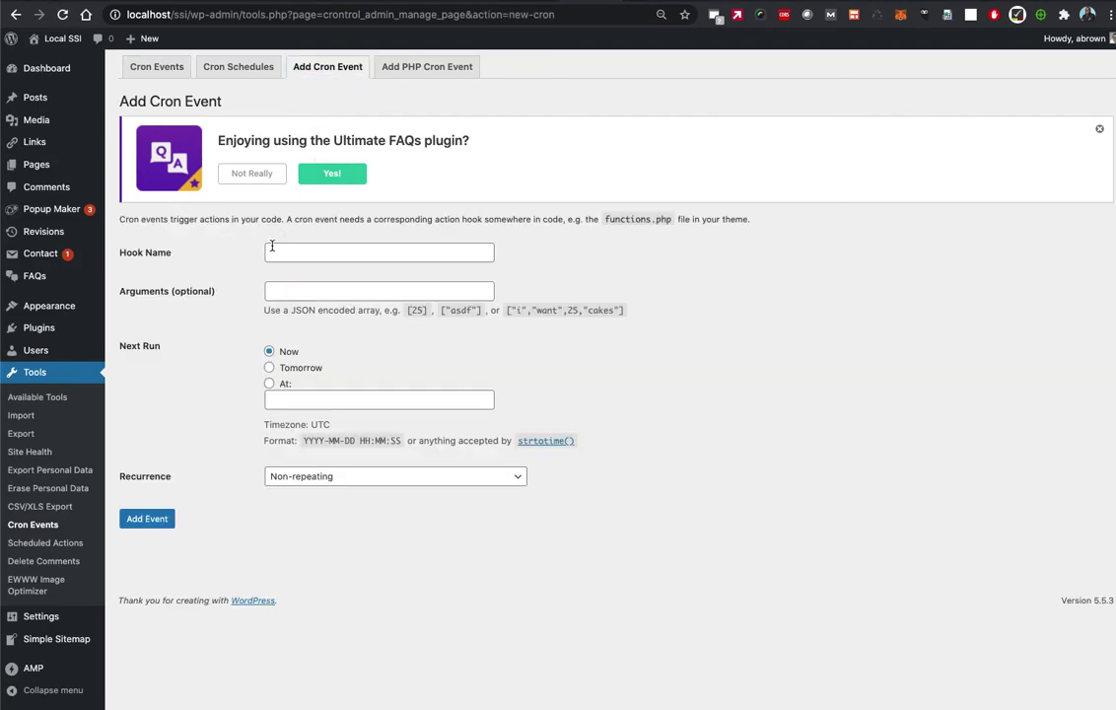
left_click(273, 250)
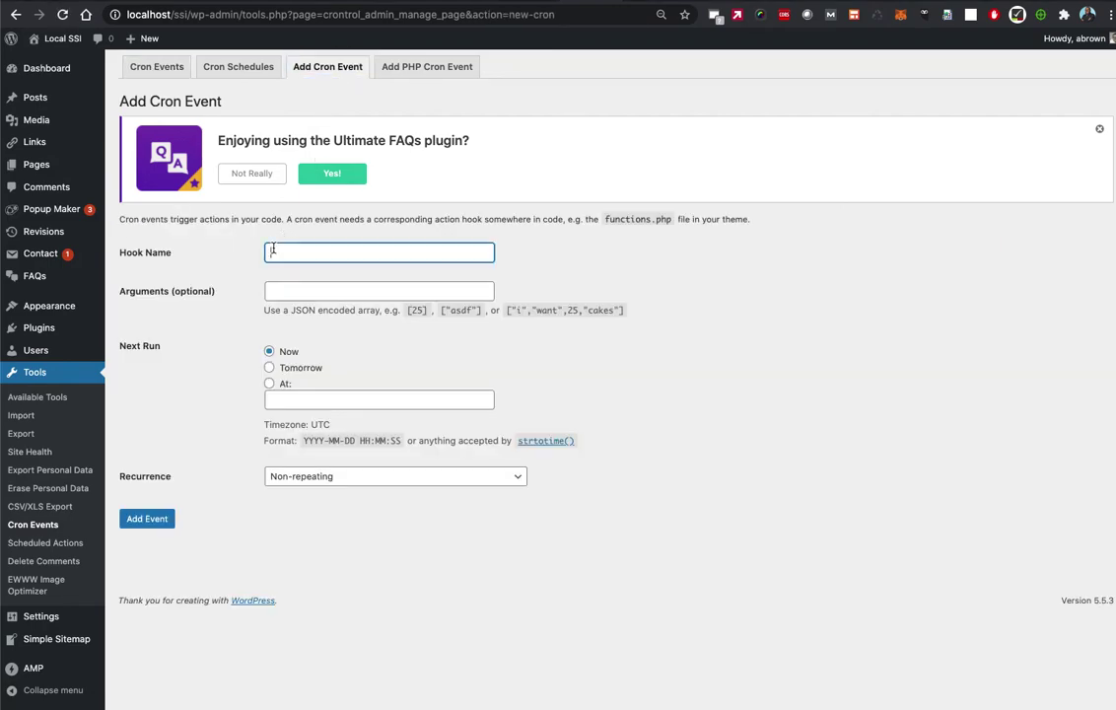
type("ksc_hook")
mouse_move(54, 307)
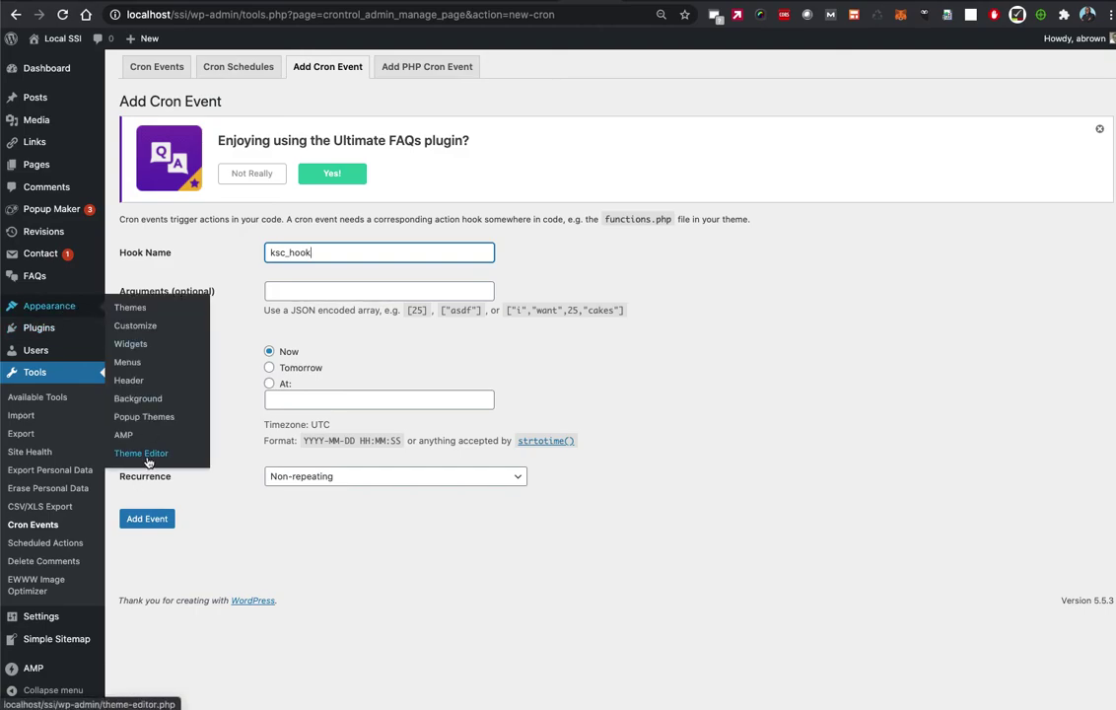
left_click(443, 68)
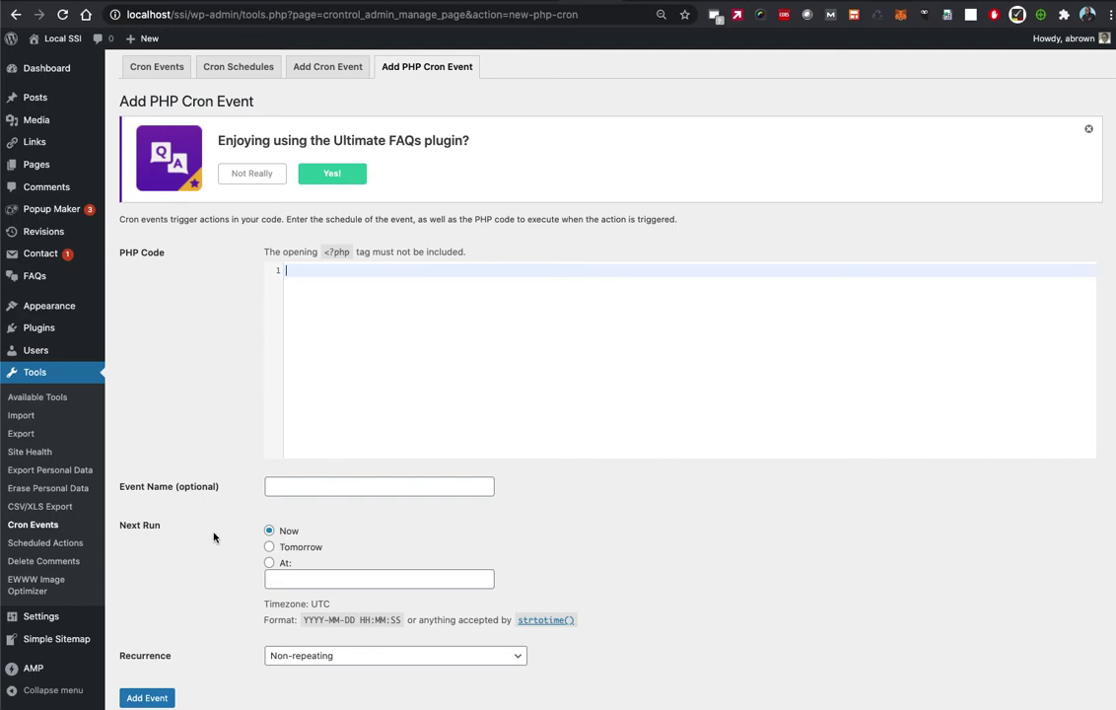
Leave the PHP cron event's recurrence set to Non-repeating
scroll(258, 569, "down", 2)
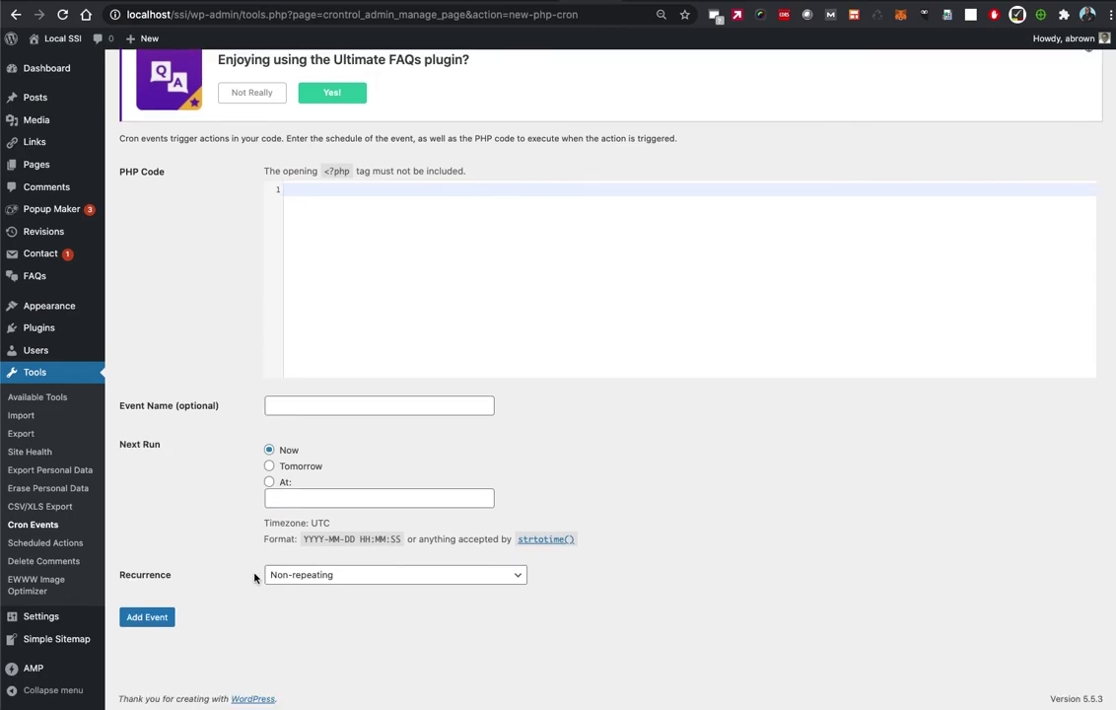
left_click(308, 582)
scroll(310, 584, "down", 1)
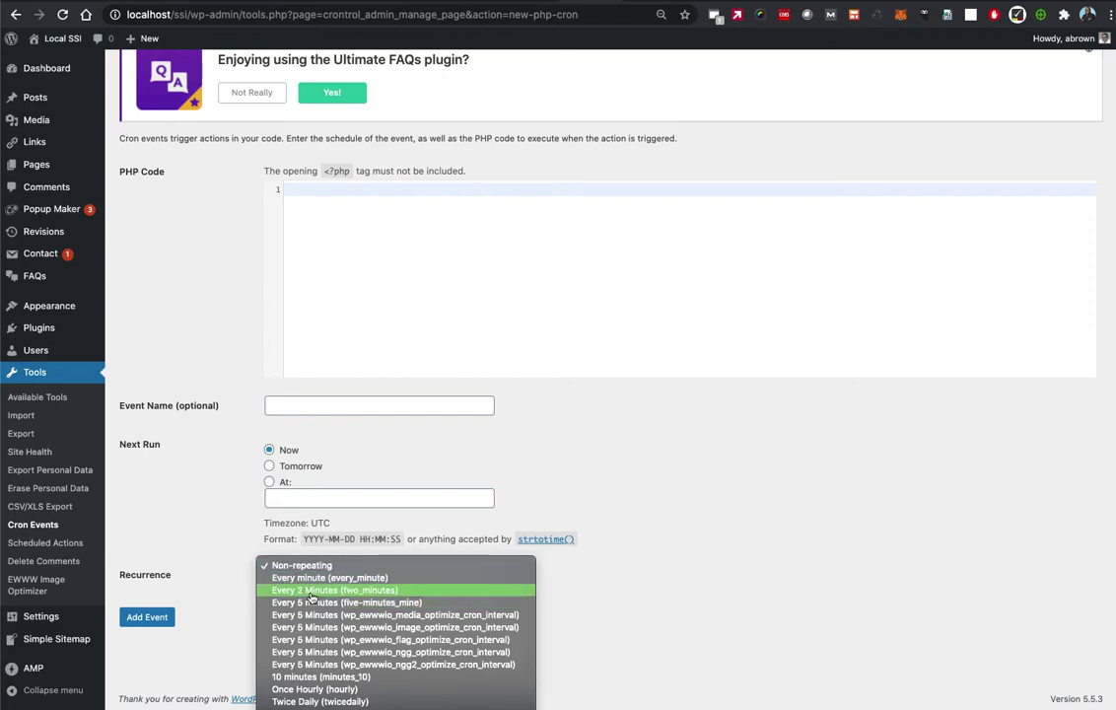
left_click(296, 565)
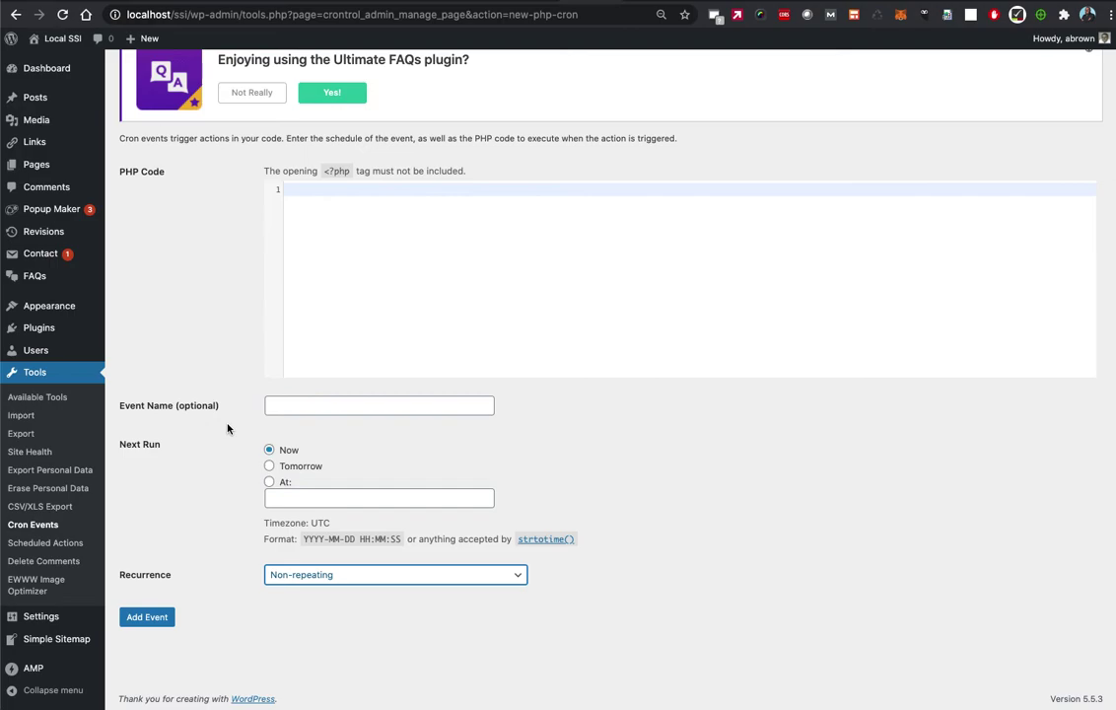
Close the Ultimate FAQs plugin notice above the Add PHP Cron Event form
scroll(296, 306, "up", 2)
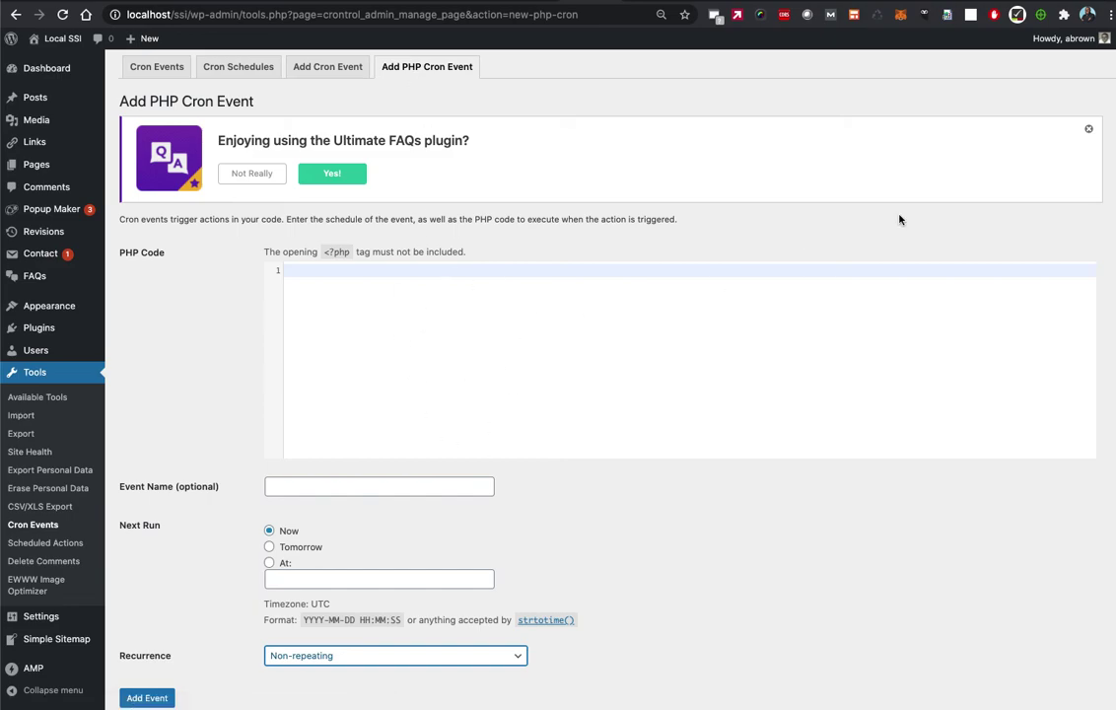
left_click(1090, 129)
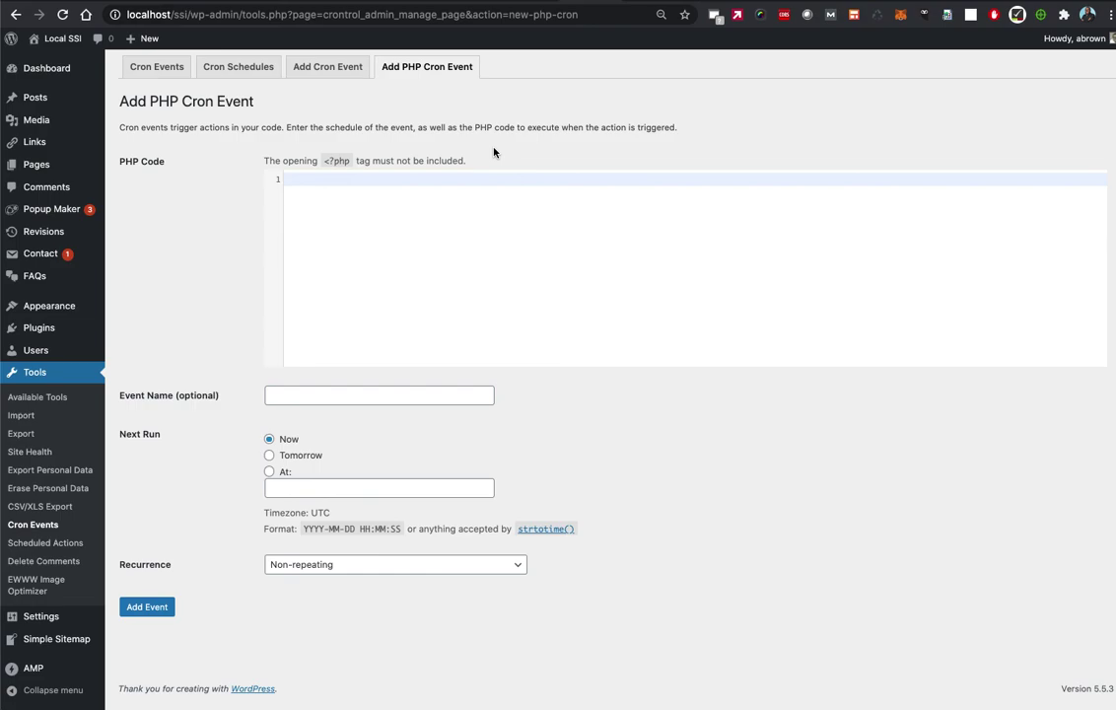
key("ctrl+Tab")
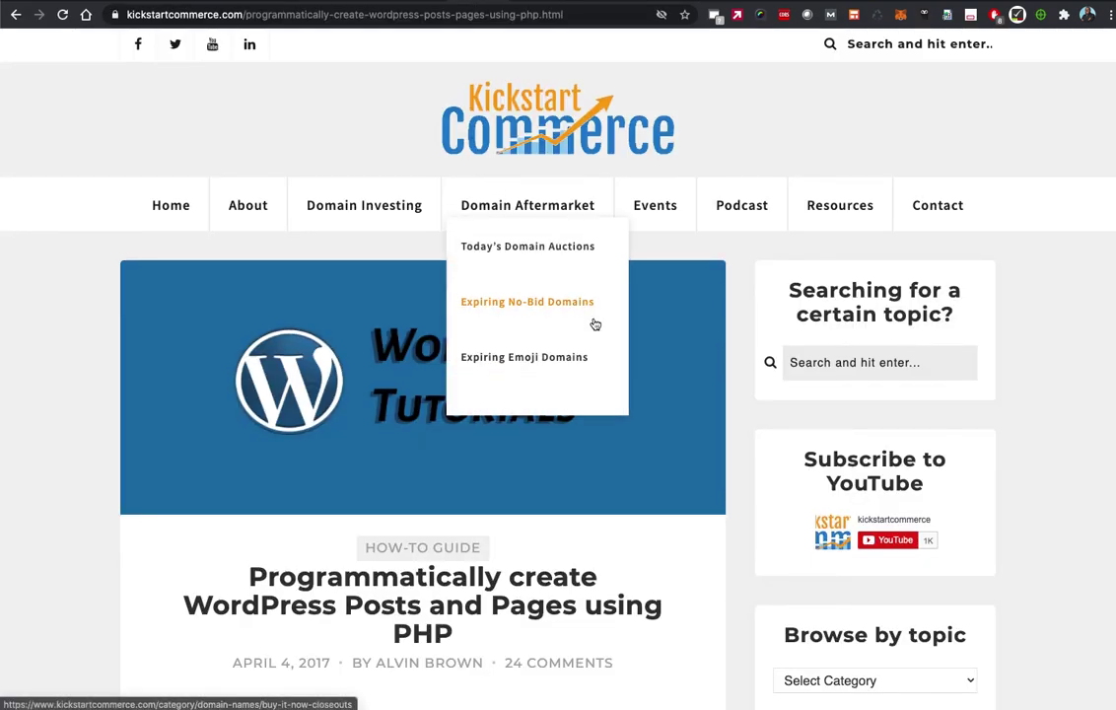
Scroll to the introduction of the Kickstart Commerce tutorial on creating WordPress posts with PHP
scroll(735, 389, "down", 5)
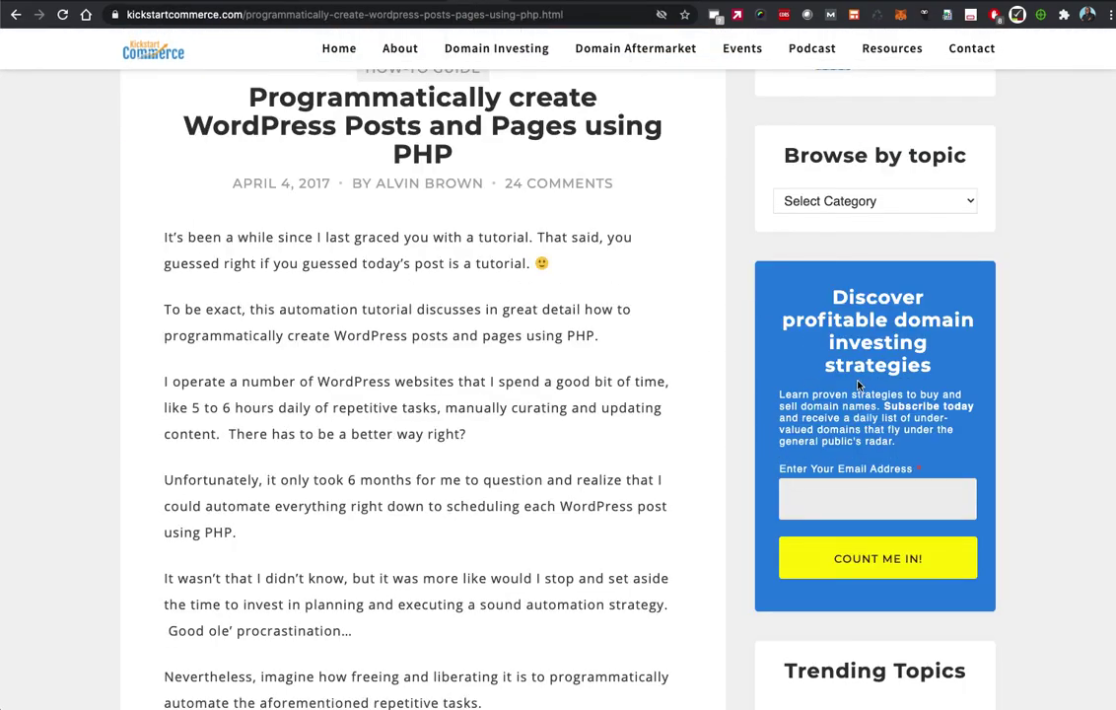